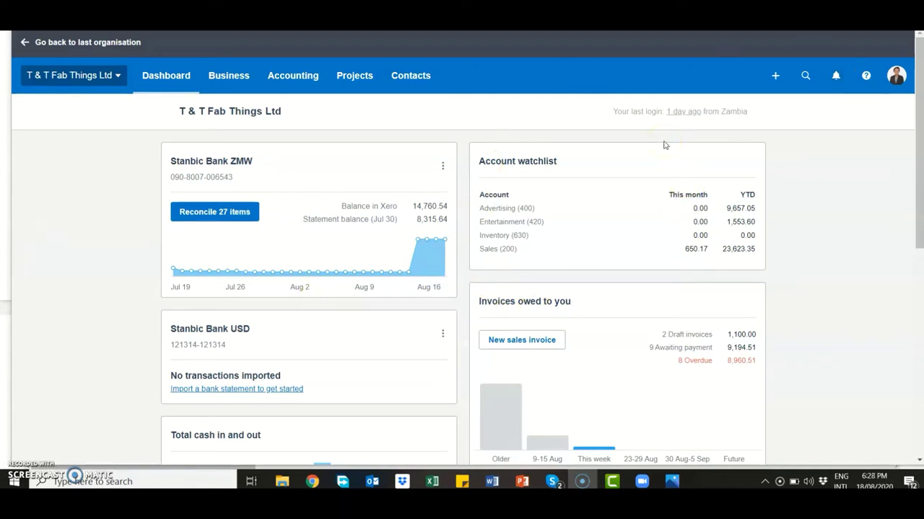
Step: Review the dashboard's bank balances, account watchlist, invoices owed, bills to pay and total cash in and out
scroll(660, 144, "down", 2)
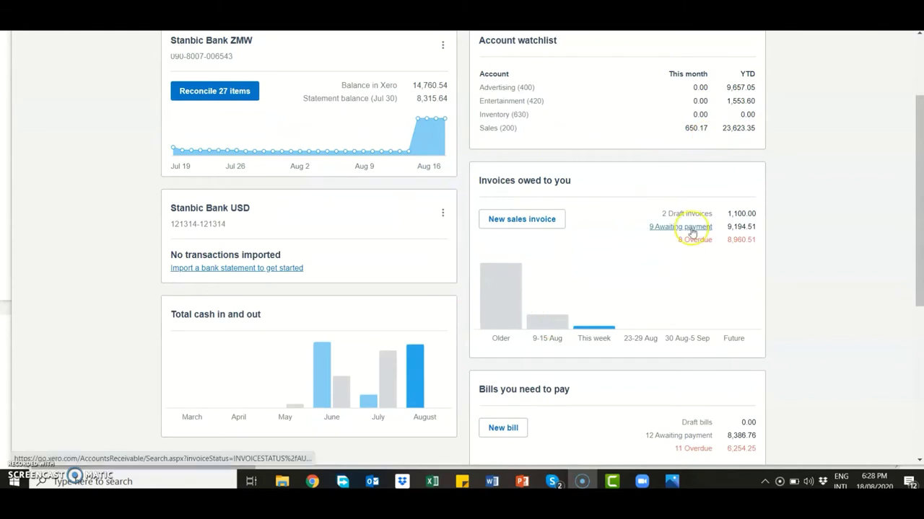
scroll(691, 232, "down", 2)
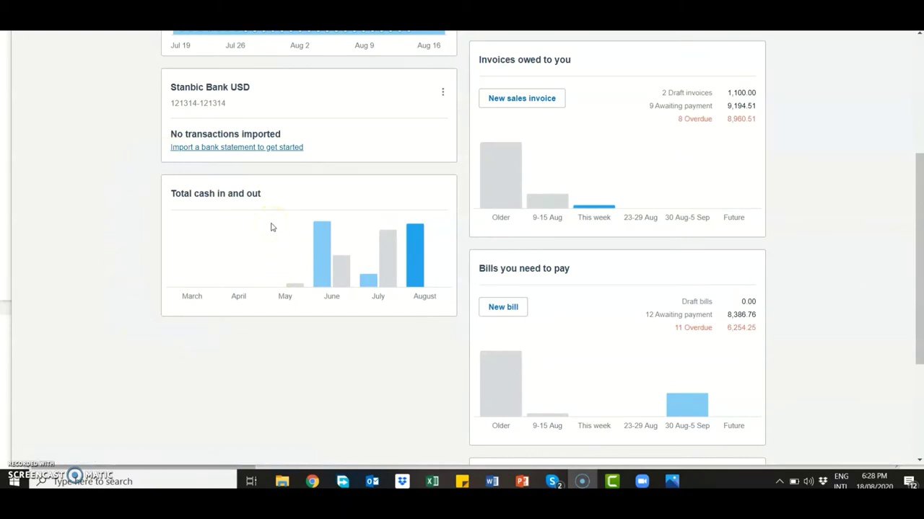
scroll(271, 227, "up", 4)
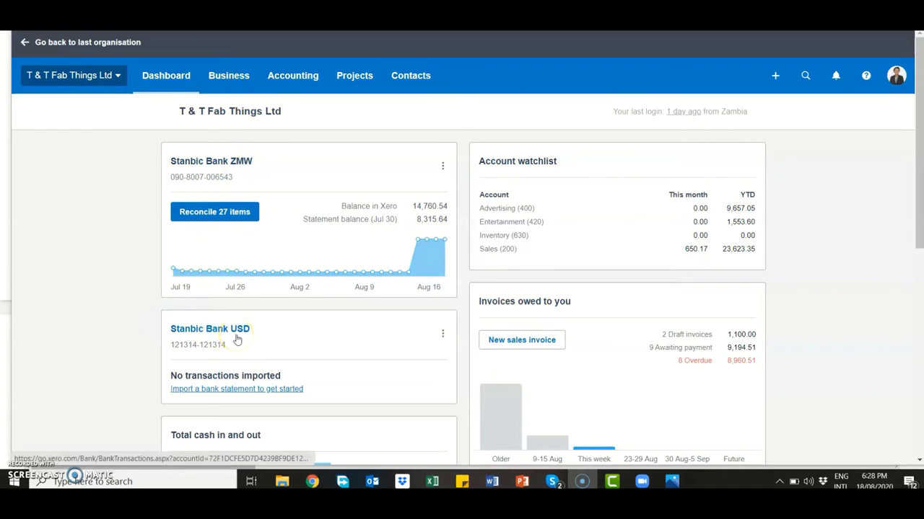
left_click(441, 169)
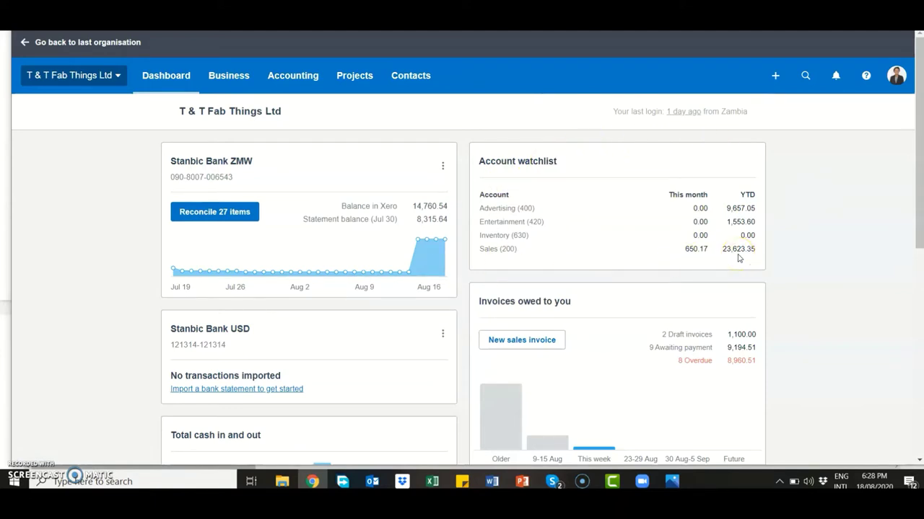
left_click(501, 254)
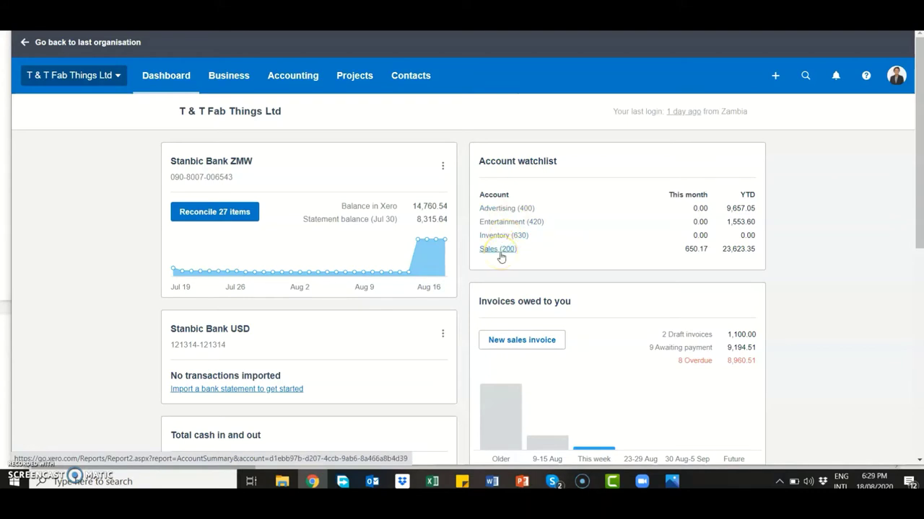
scroll(501, 257, "down", 3)
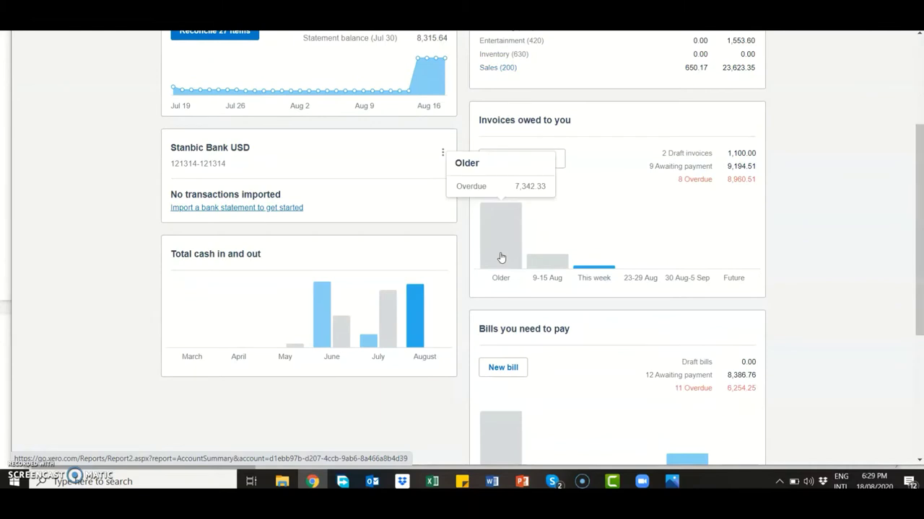
left_click(772, 218)
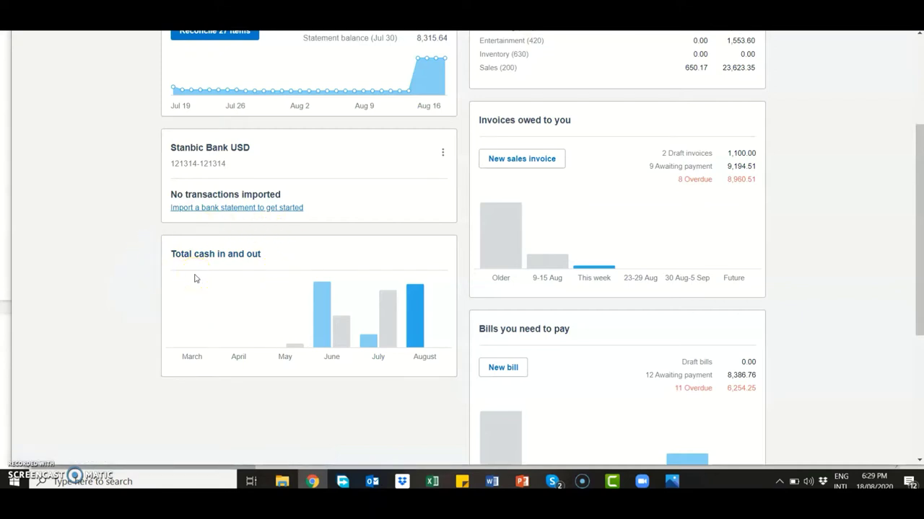
scroll(194, 278, "up", 3)
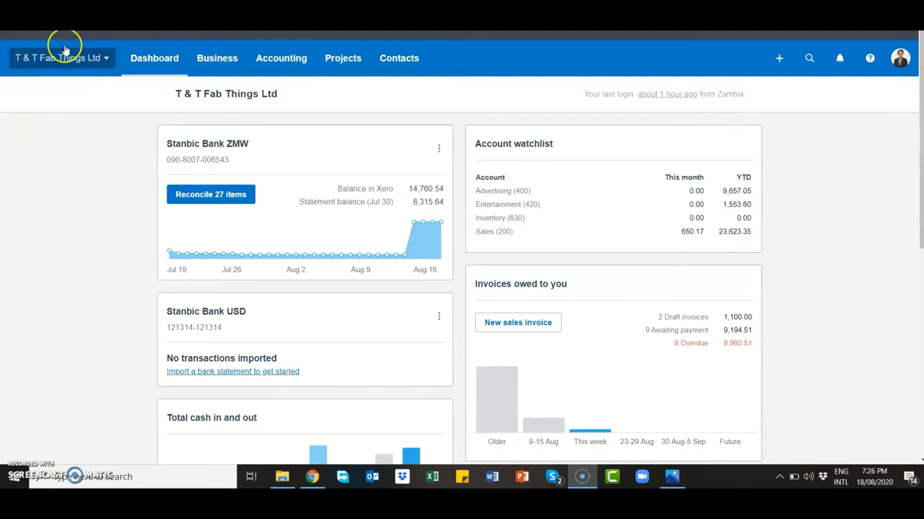
Step: Open the organisation's chart of accounts by way of its settings and advanced accounting settings
left_click(105, 60)
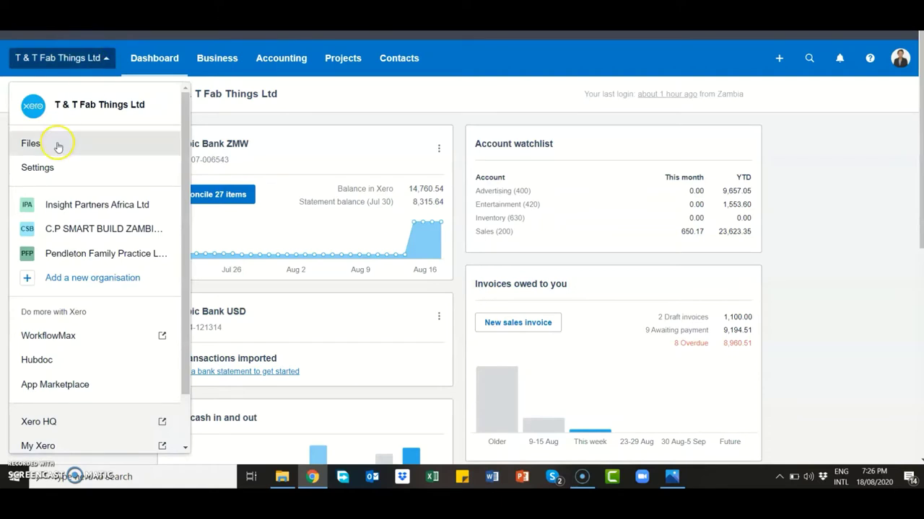
left_click(45, 170)
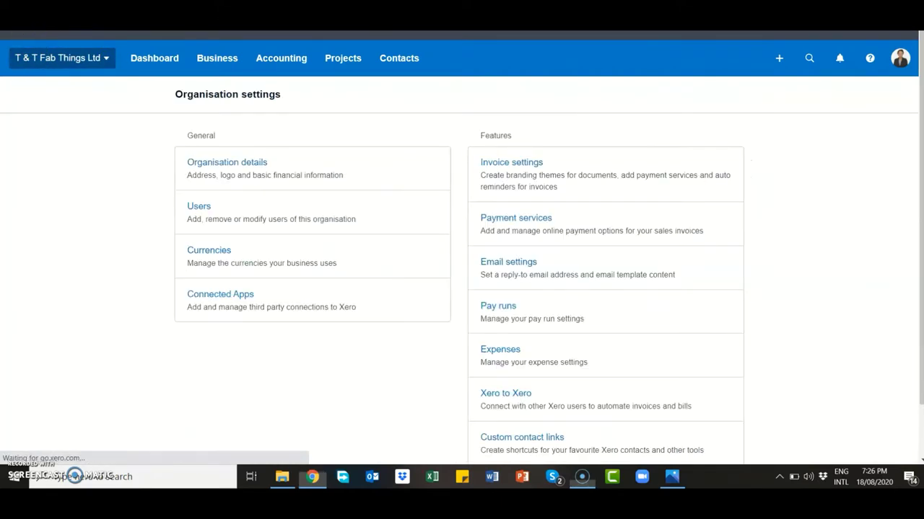
scroll(791, 173, "down", 1)
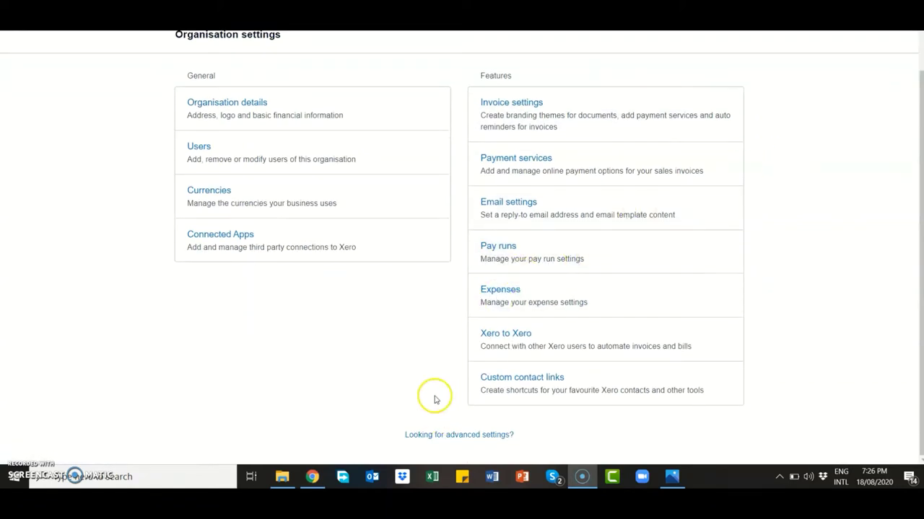
left_click(479, 437)
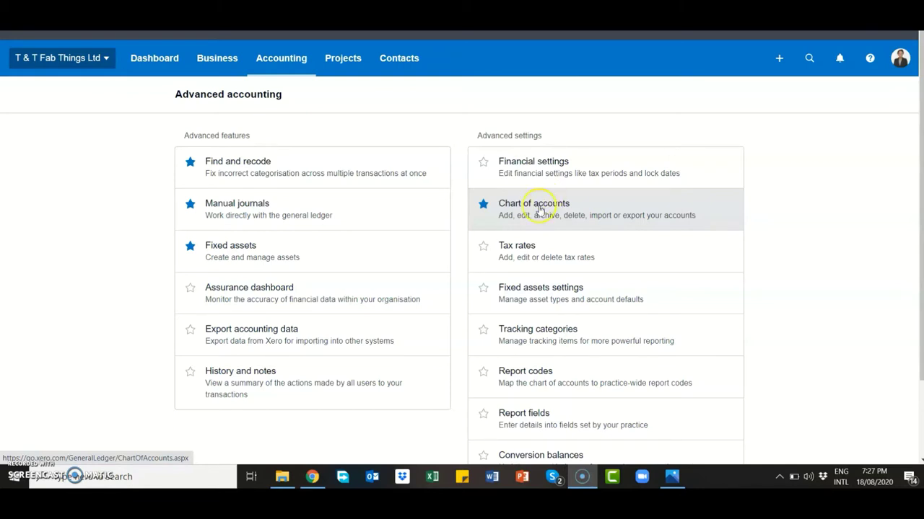
left_click(537, 208)
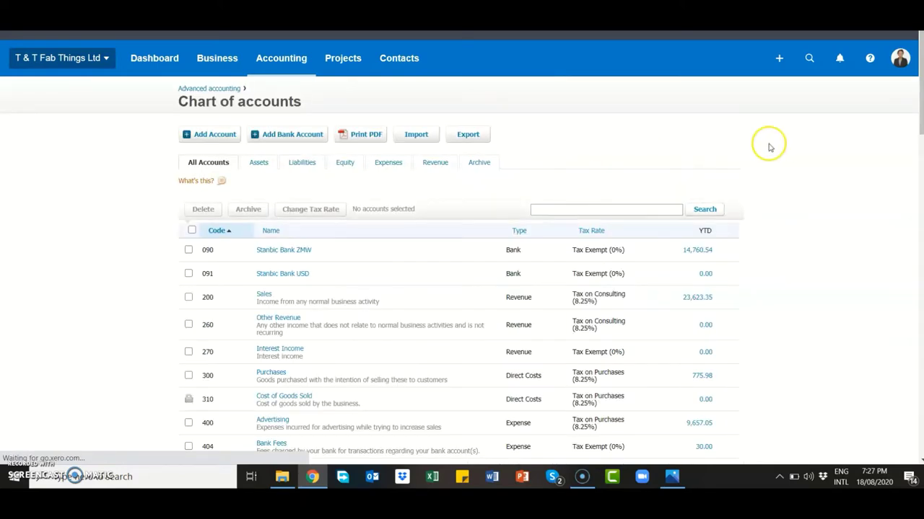
Step: Examine the full chart of accounts and its revenue accounts, including Interest Income
scroll(769, 148, "down", 3)
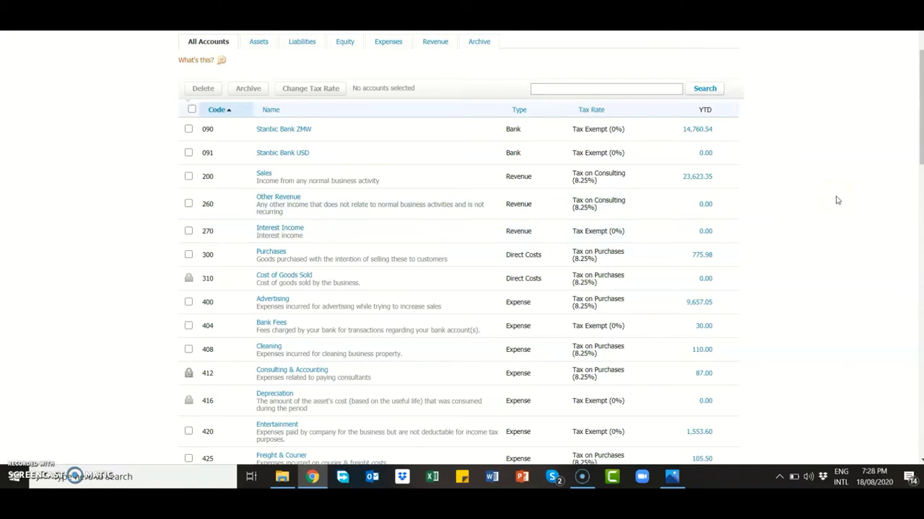
scroll(837, 200, "up", 2)
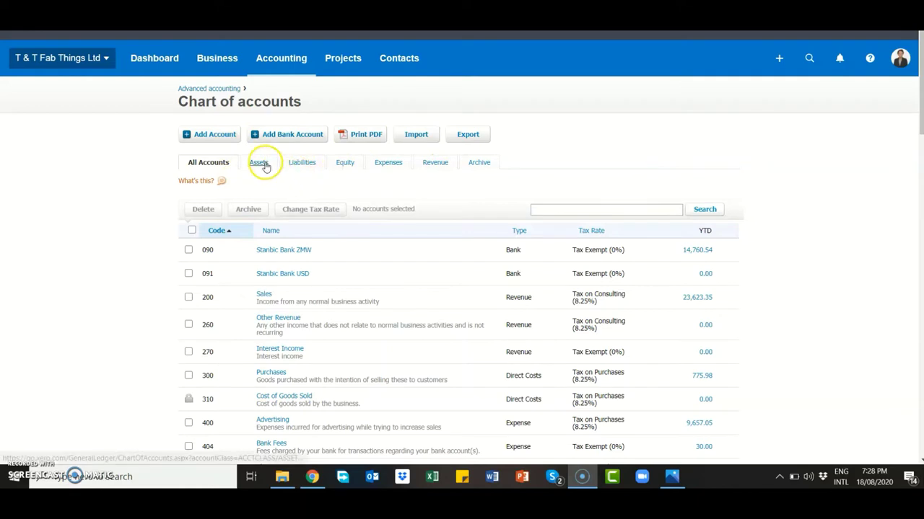
left_click(435, 163)
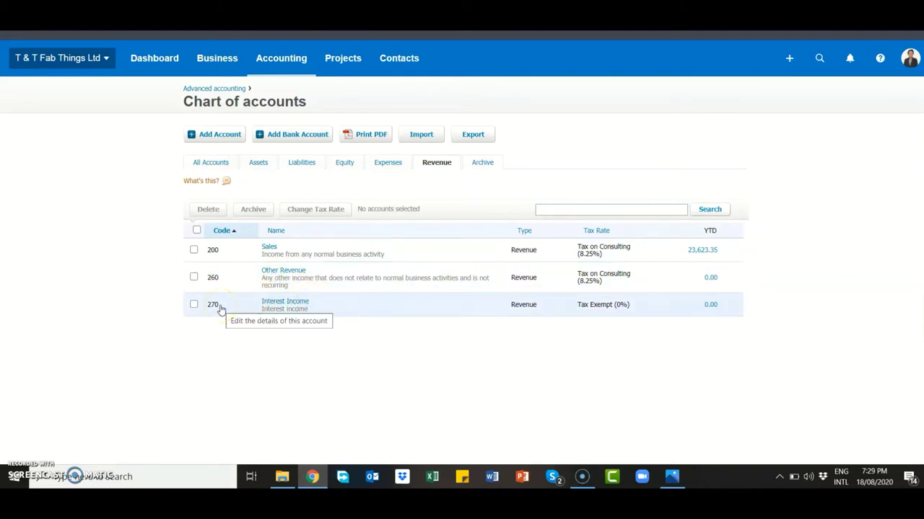
left_click(294, 301)
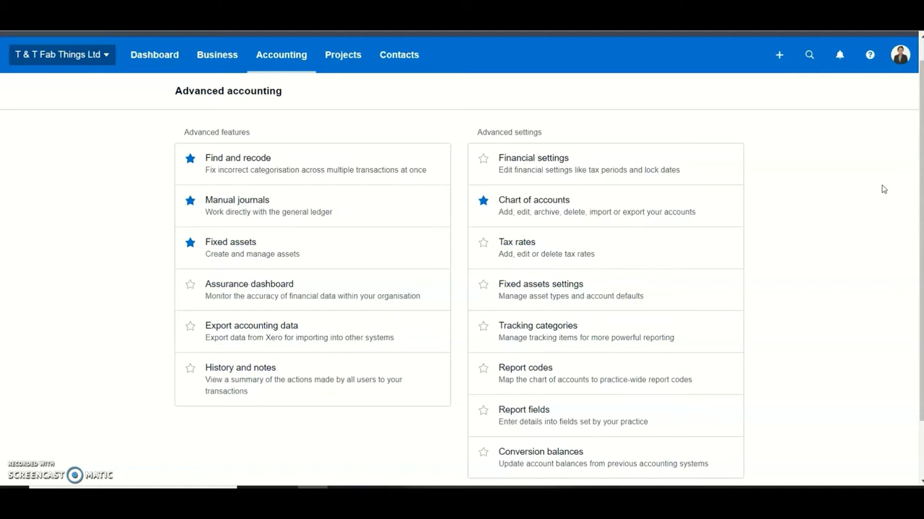
Step: Set the sales tax basis to Accrual Basis in the financial settings and save them
left_click(534, 162)
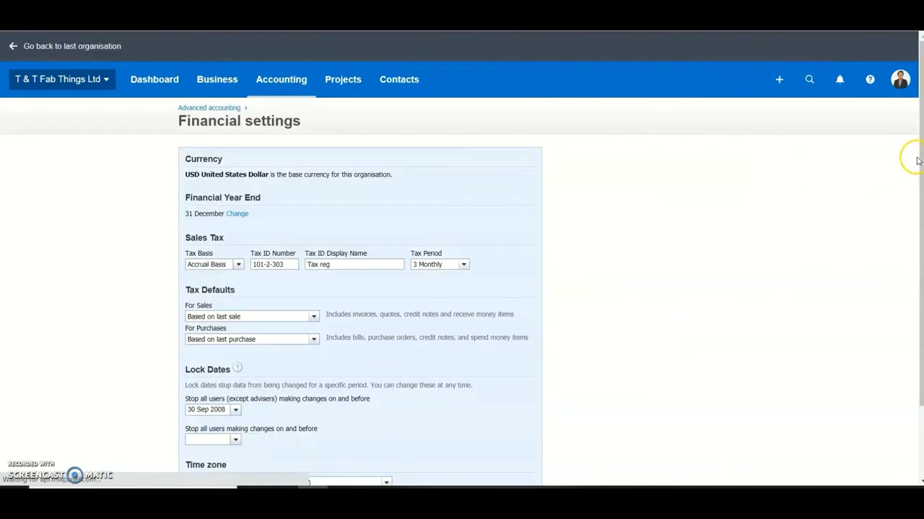
left_click_drag(919, 152, 914, 214)
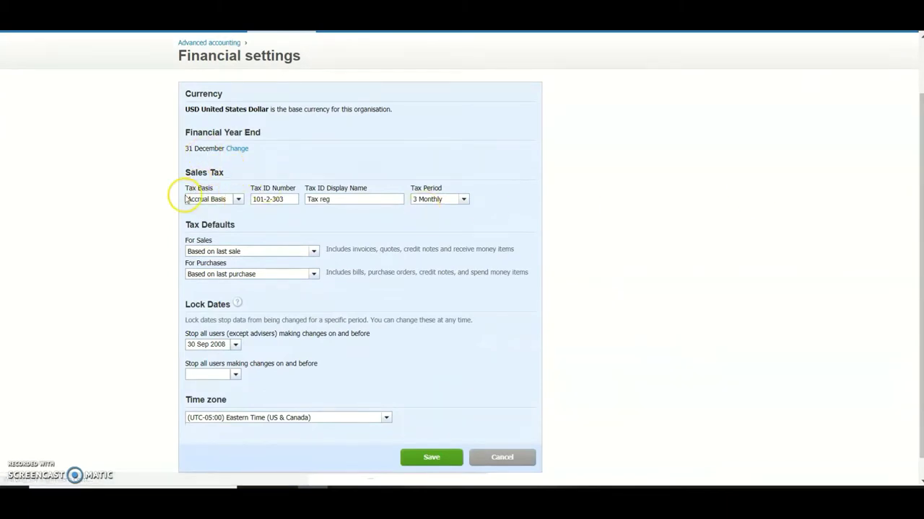
left_click(238, 200)
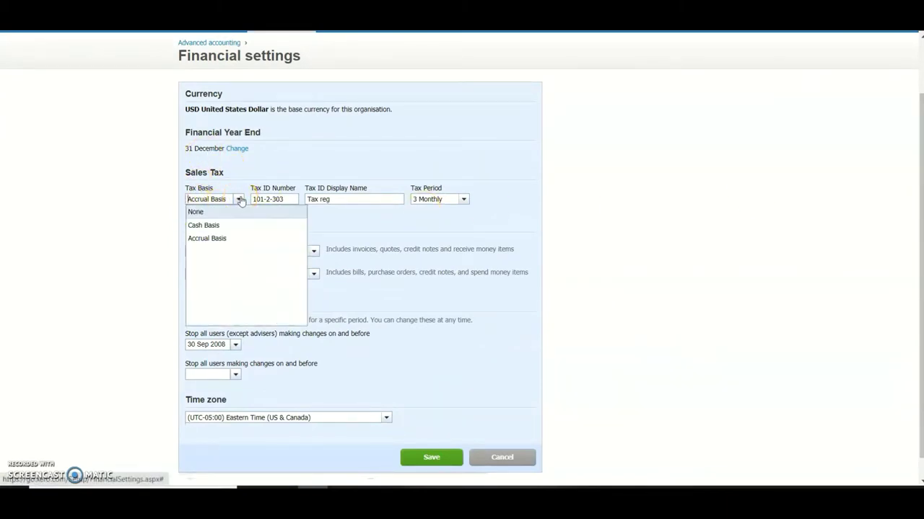
left_click(221, 245)
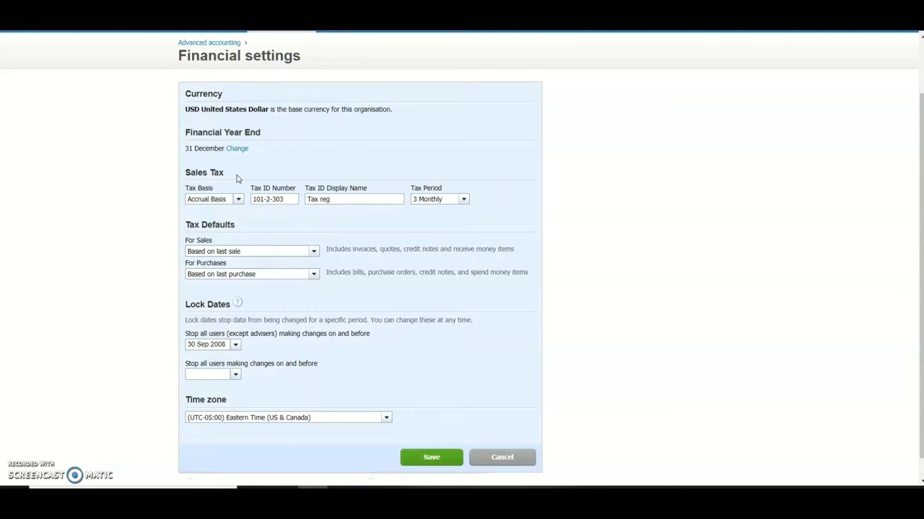
left_click(423, 345)
left_click(432, 461)
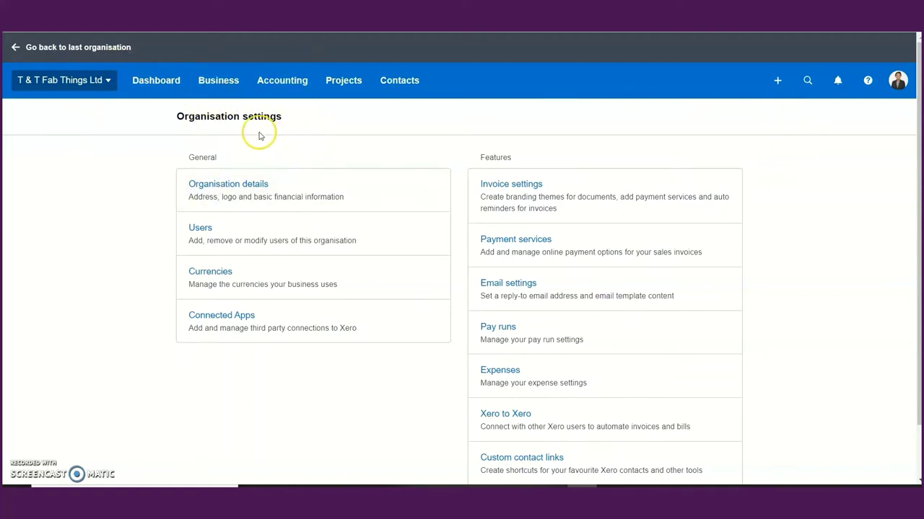
Step: Return to the chart of accounts through the organisation's advanced settings
scroll(485, 231, "down", 1)
scroll(484, 231, "down", 1)
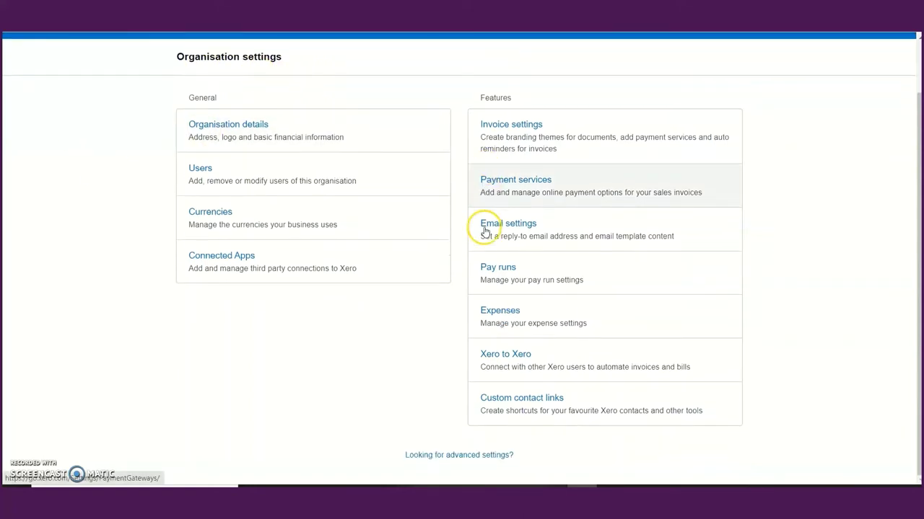
left_click(439, 452)
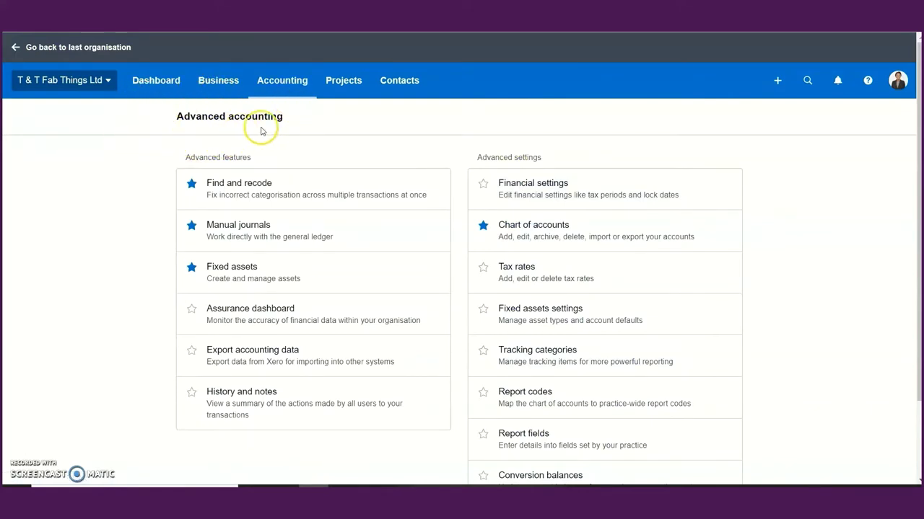
left_click(535, 231)
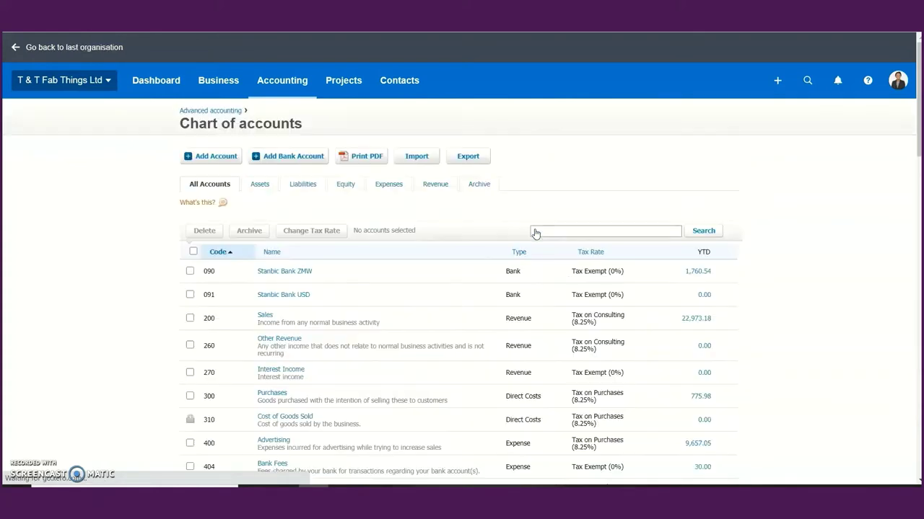
Step: Start a new bank account, search for "Stanbic Bank" and add that bank as an unlisted one
left_click(290, 159)
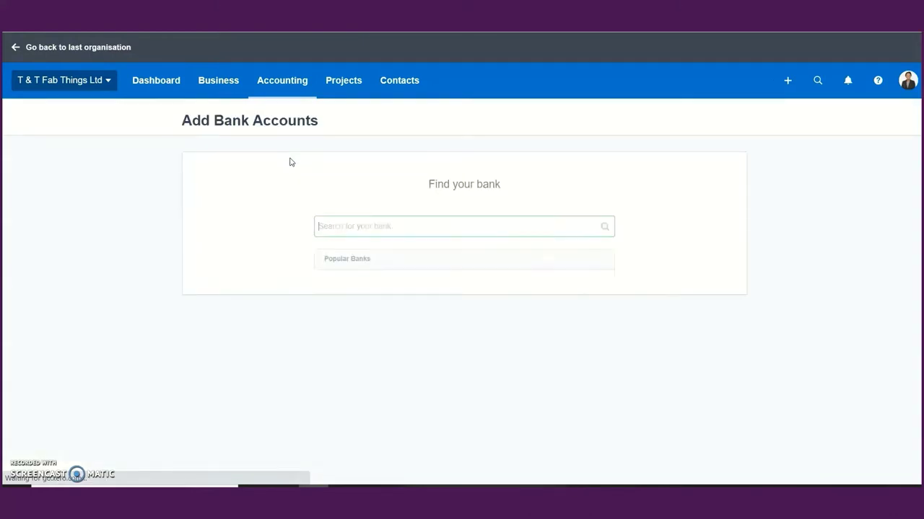
left_click(346, 229)
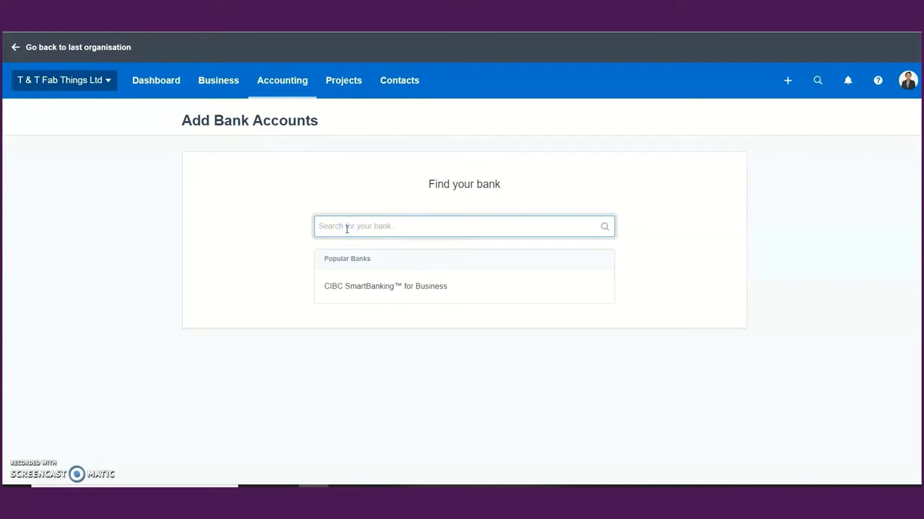
type("Sta")
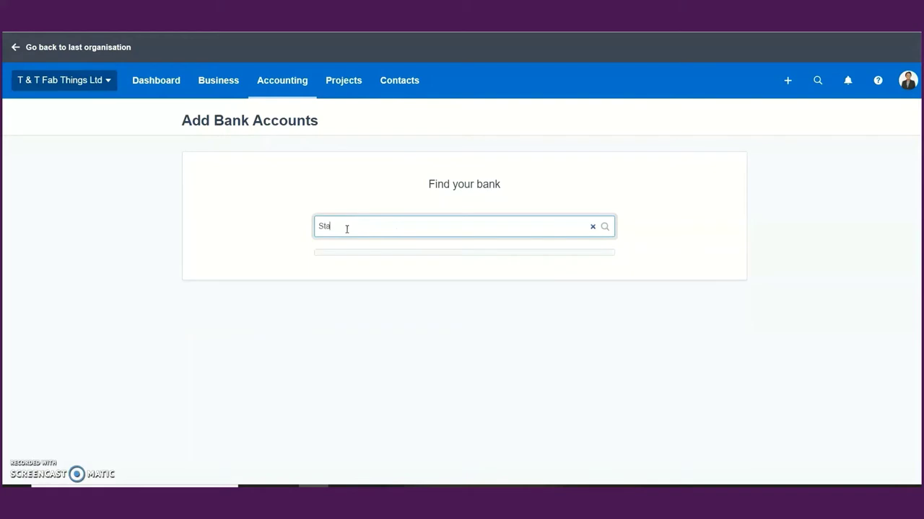
type("nbic")
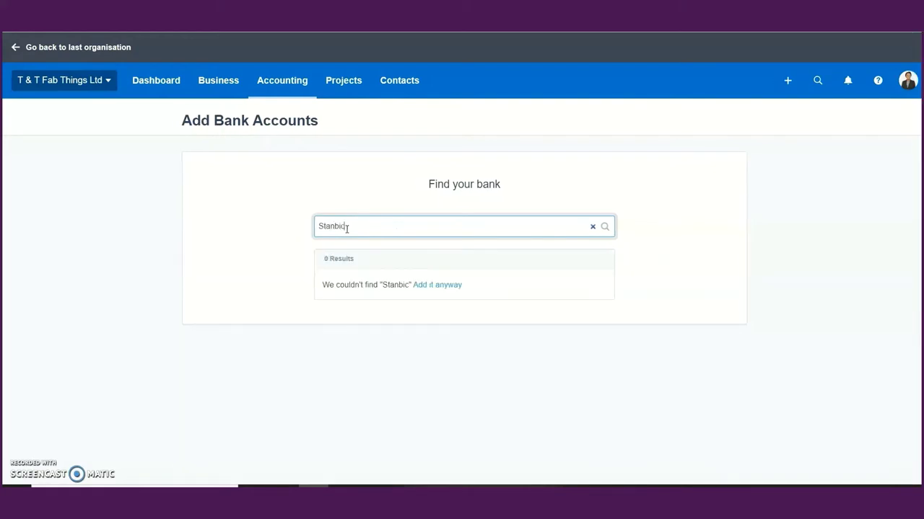
type(" Bank")
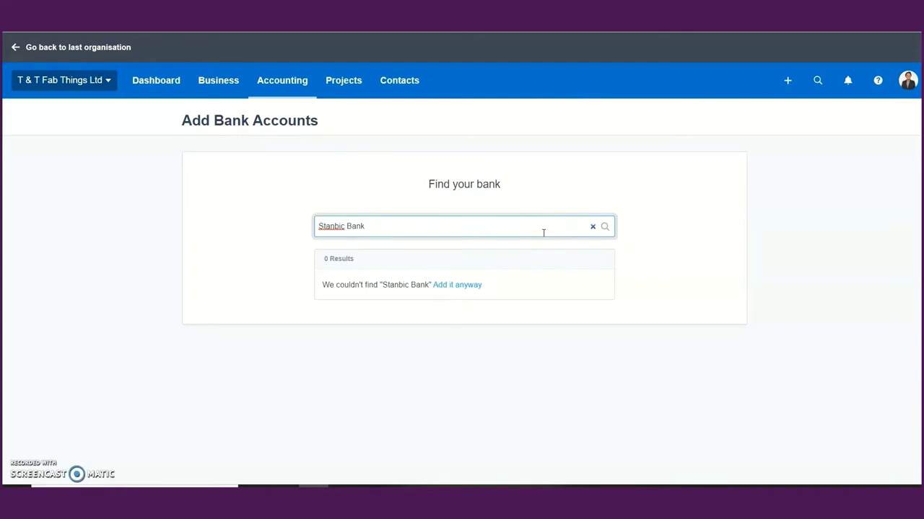
left_click(466, 286)
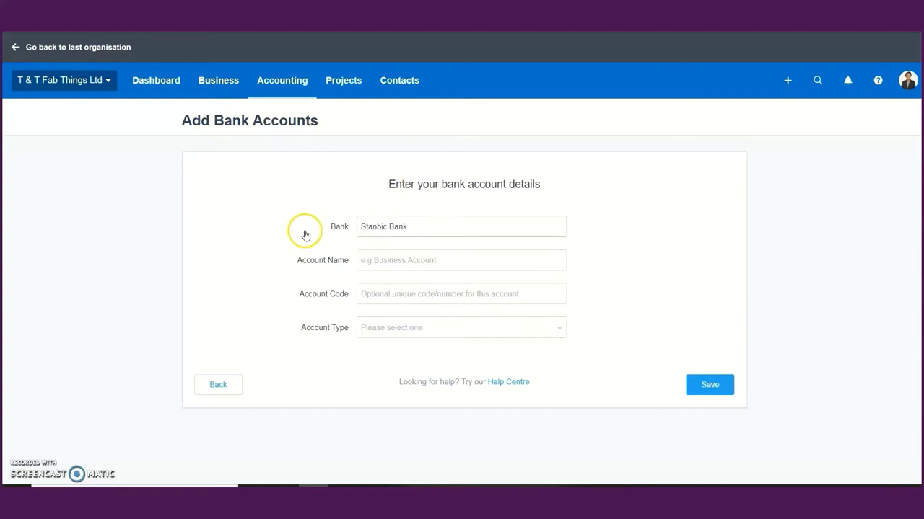
Step: Enter "Stanbic Bank" as the new bank account's name and select its account code for entry
left_click(392, 257)
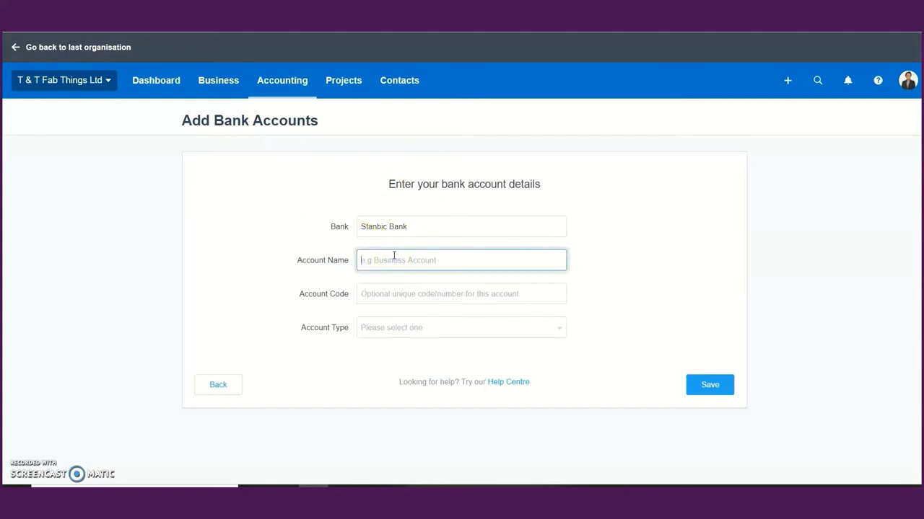
type("Stanbic Bank")
left_click(397, 296)
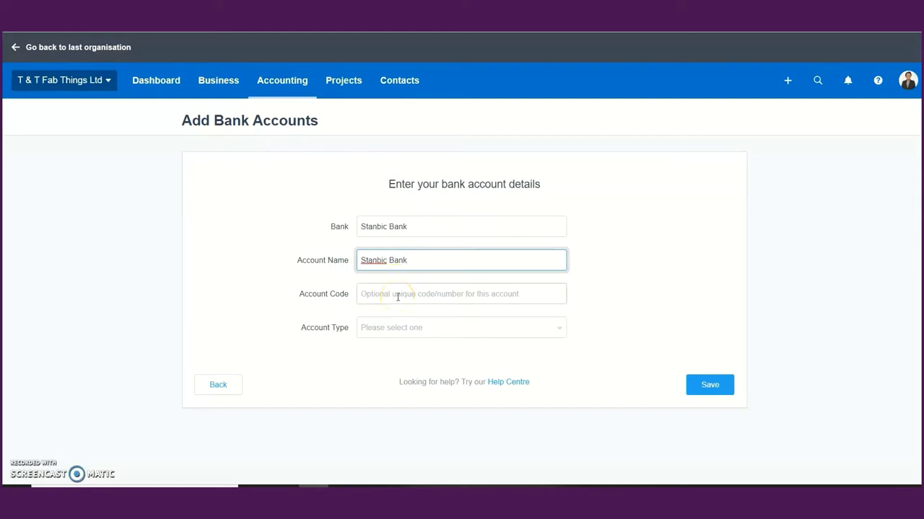
left_click(413, 294)
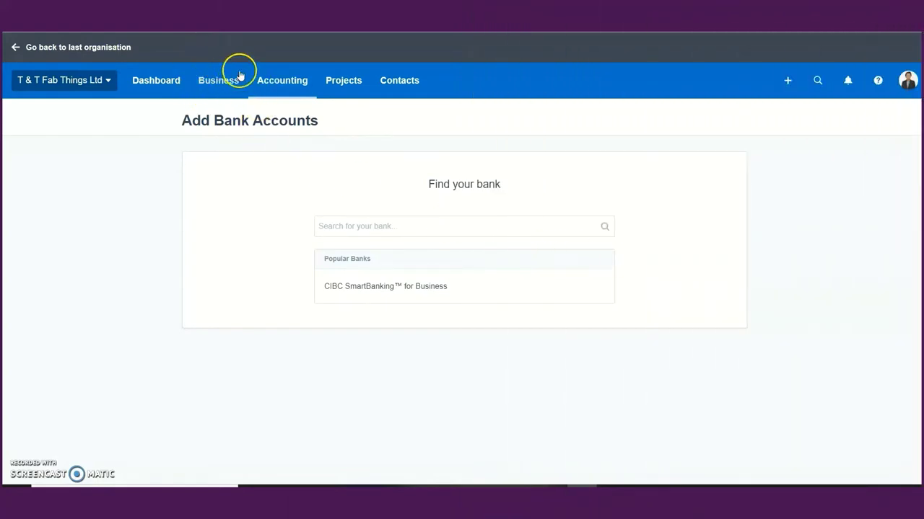
Step: Open the business sales overview and examine its invoice statuses, money coming in, customers owing the most and quotes
left_click(216, 85)
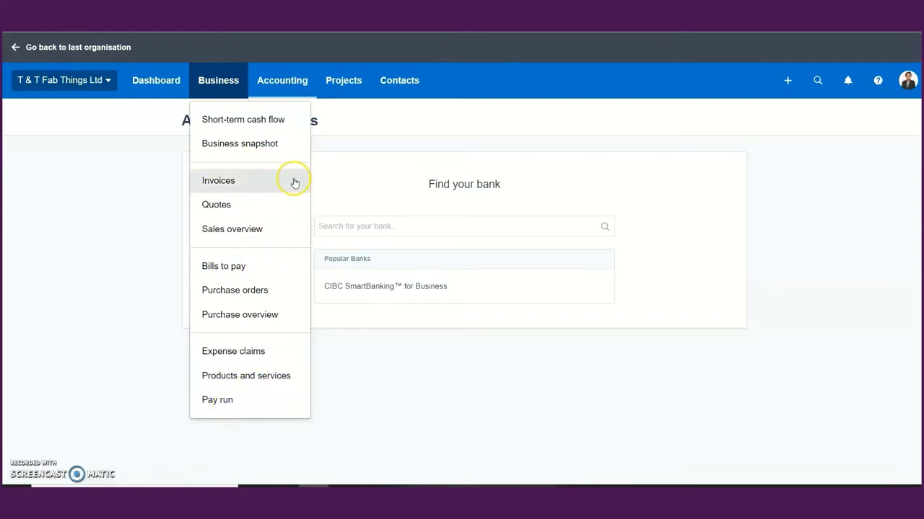
left_click(240, 233)
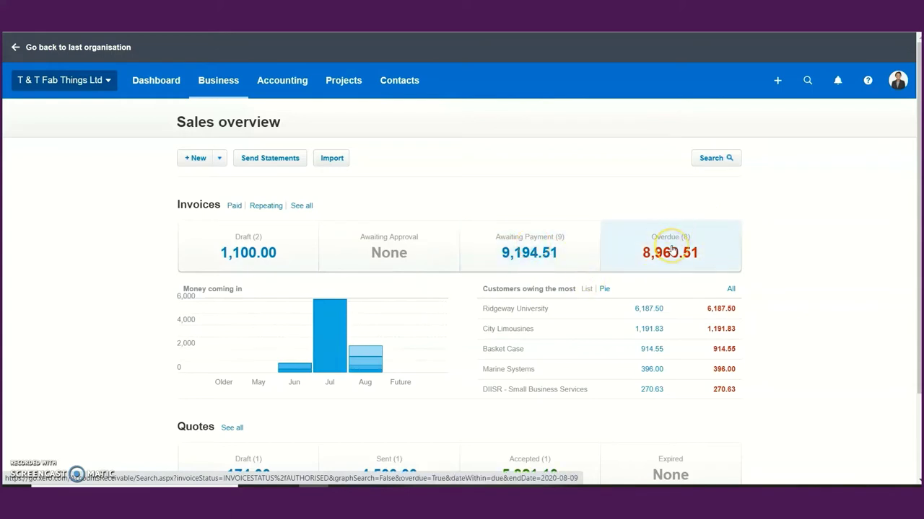
scroll(671, 250, "down", 2)
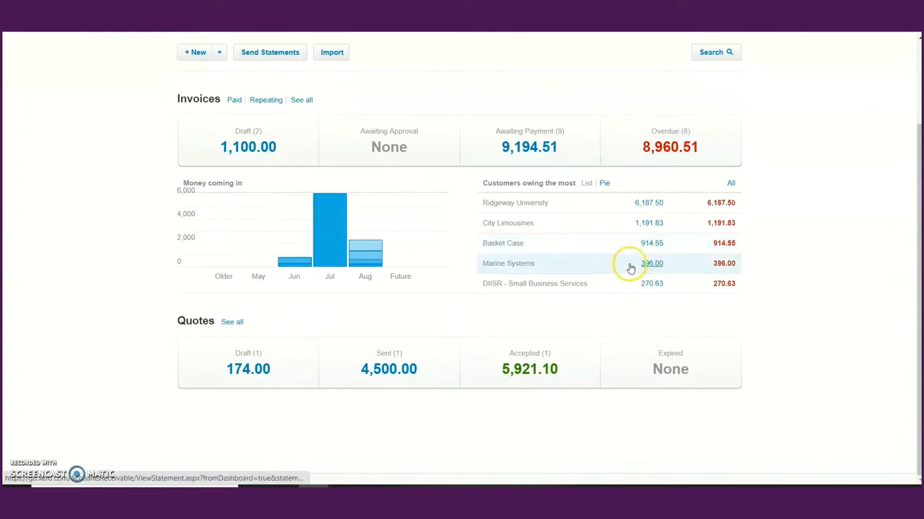
mouse_move(329, 216)
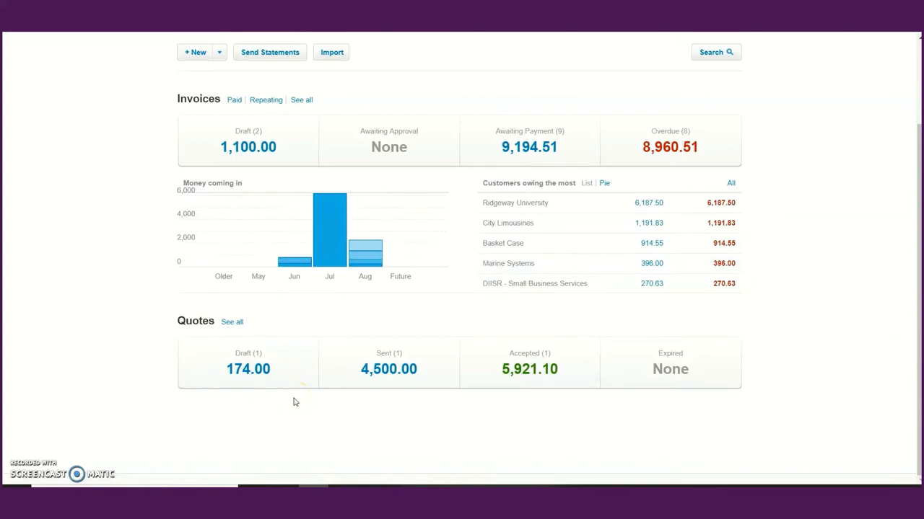
left_click(274, 382)
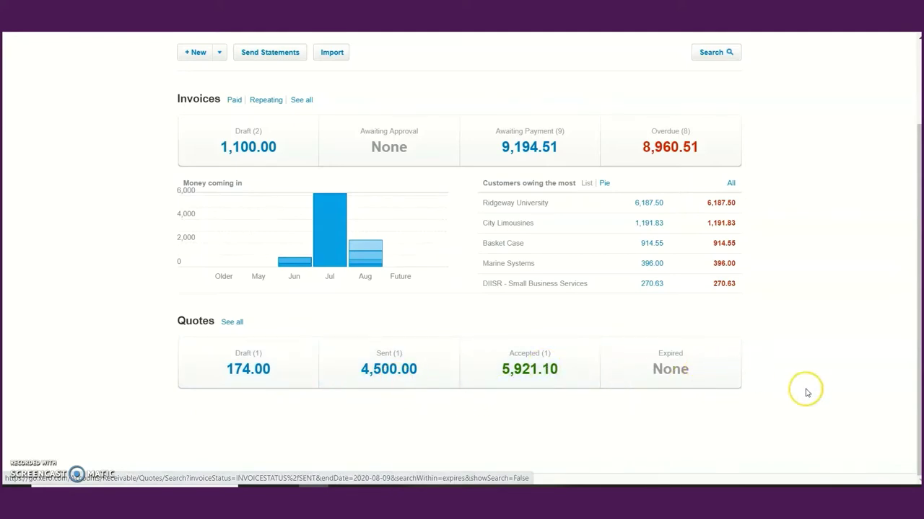
scroll(808, 393, "up", 3)
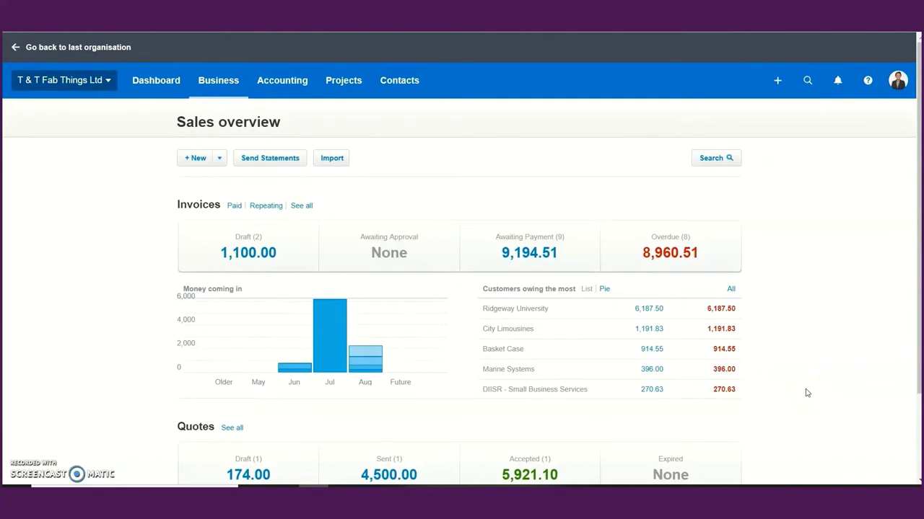
left_click(807, 386)
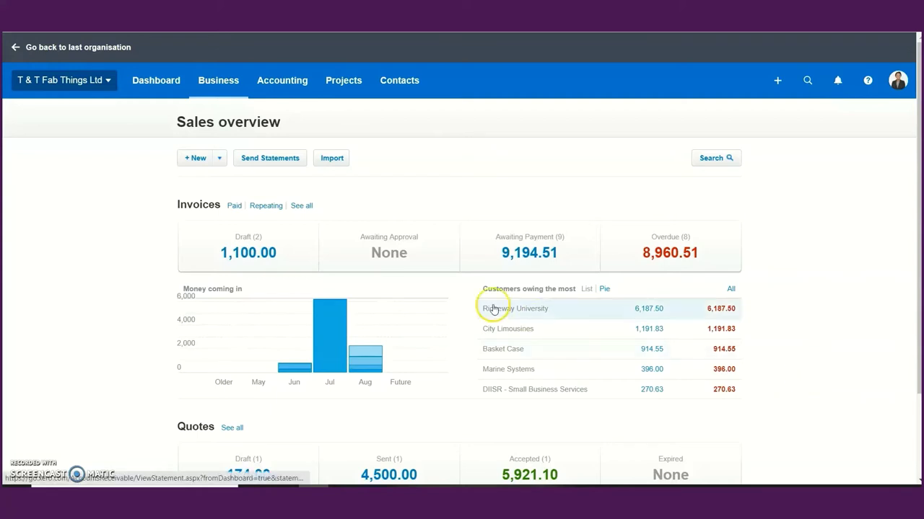
left_click(218, 160)
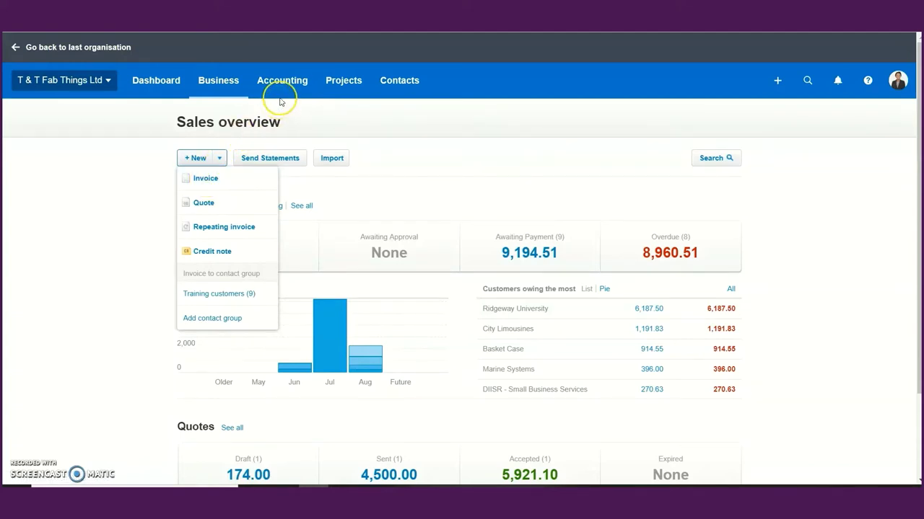
left_click(218, 84)
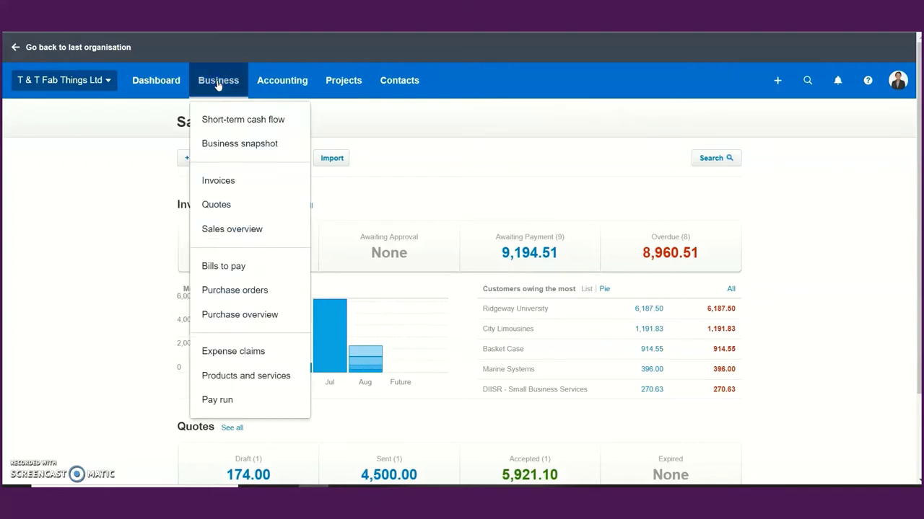
left_click(230, 181)
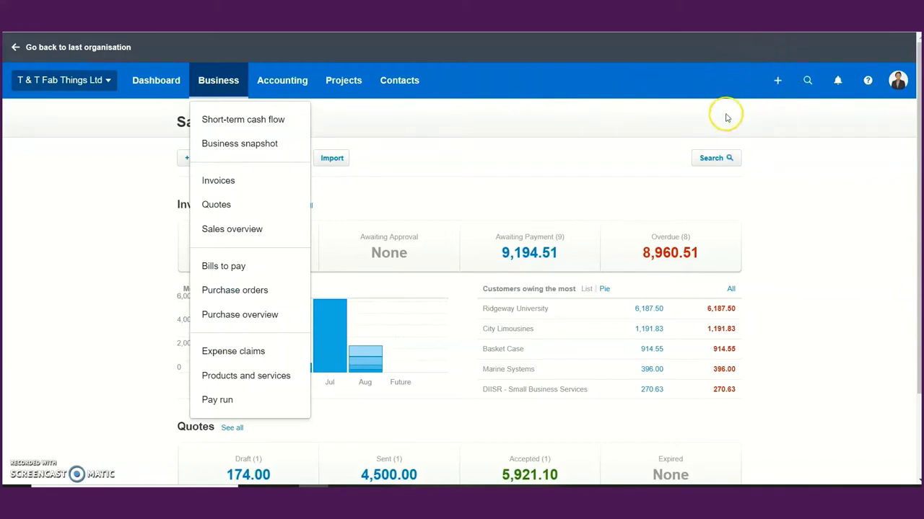
Step: Create a new invoice for Rex Media Group with the due date set to 15 Aug 2020
left_click(778, 84)
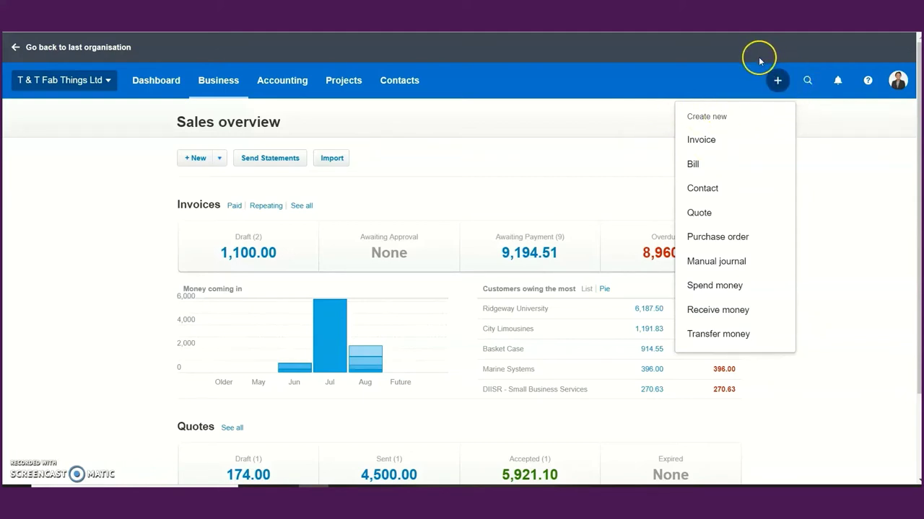
left_click(702, 144)
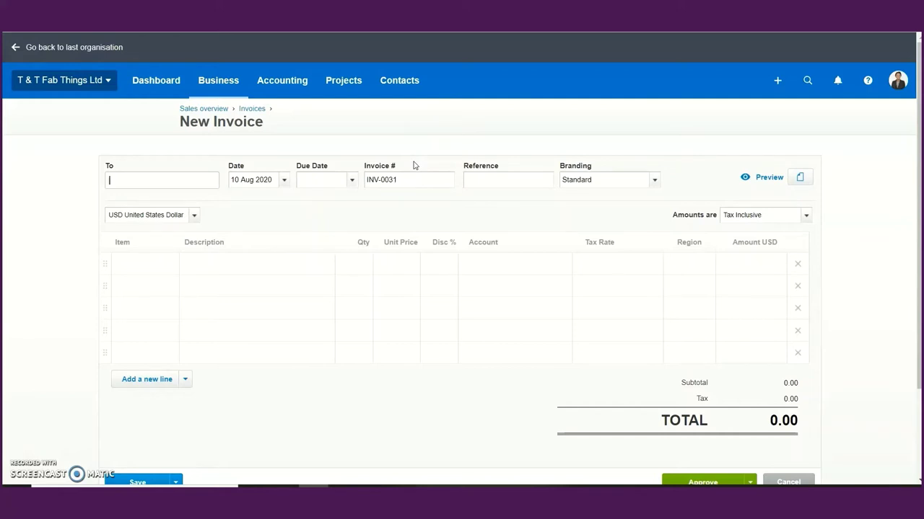
type("r")
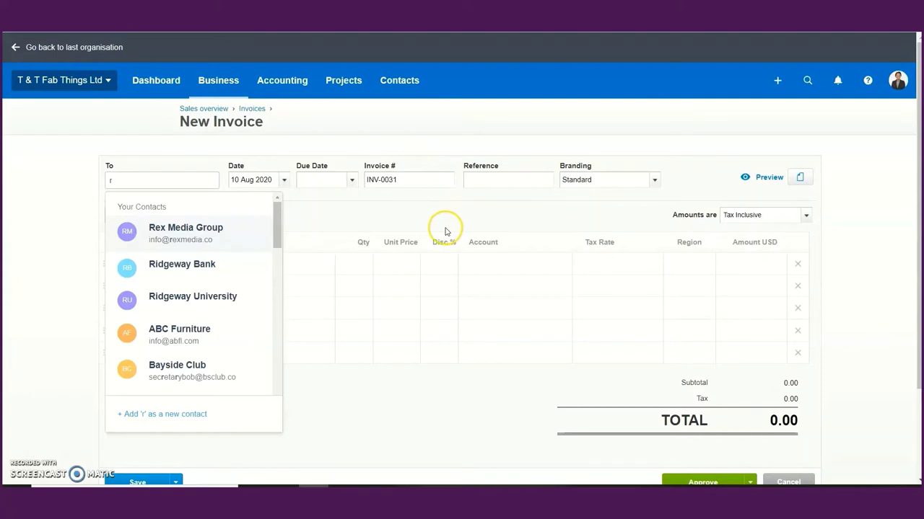
left_click(218, 241)
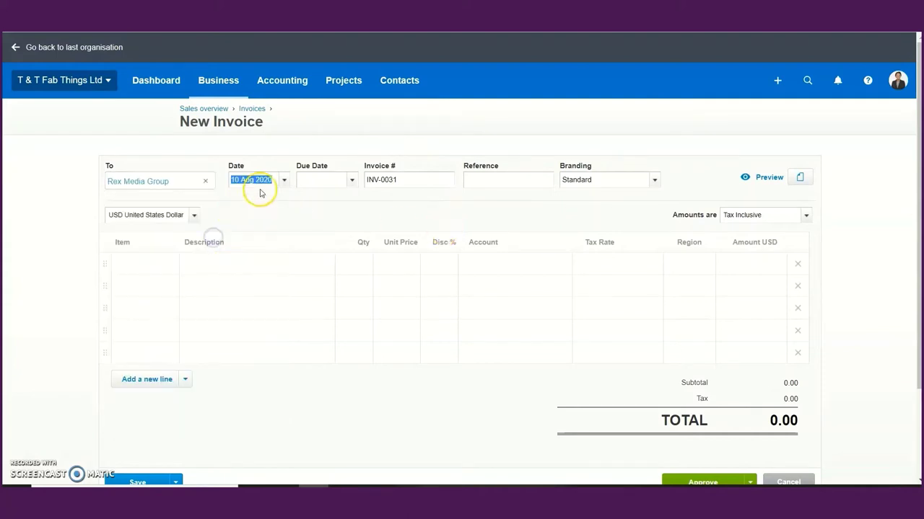
left_click(322, 181)
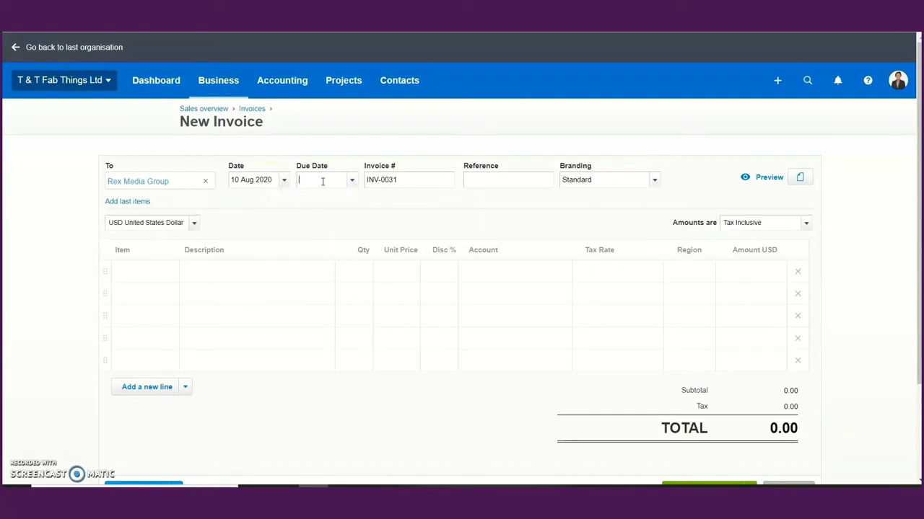
type("+5")
key("Tab")
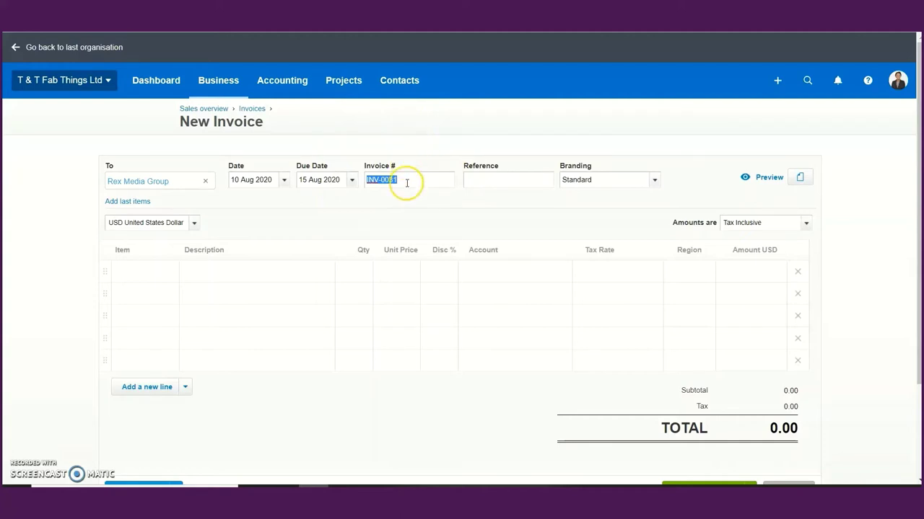
Step: Enter Q123 as the invoice reference and set its currency to ZMW Zambian Kwacha, keeping the Standard branding
left_click(511, 185)
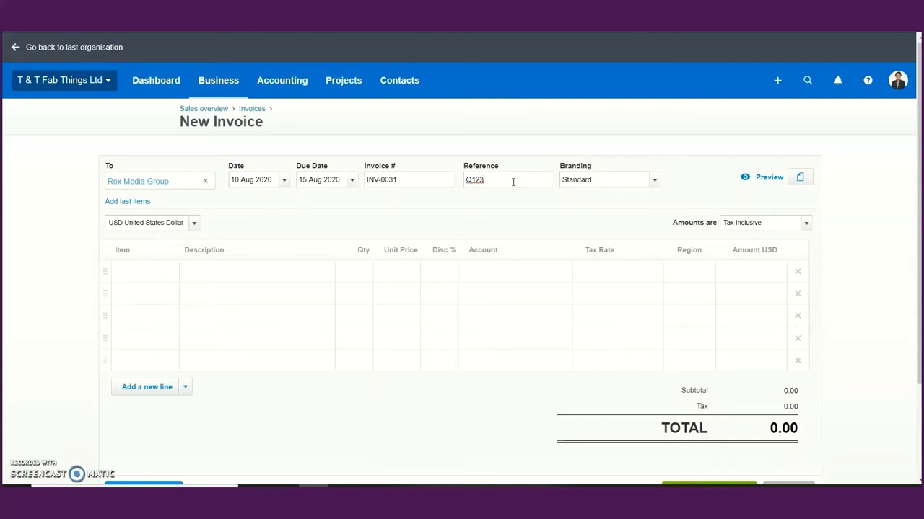
left_click(654, 180)
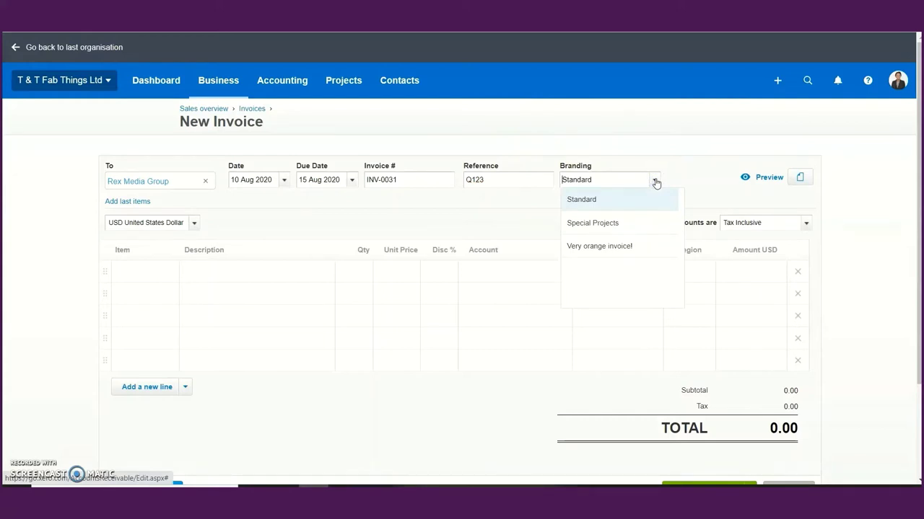
left_click(655, 180)
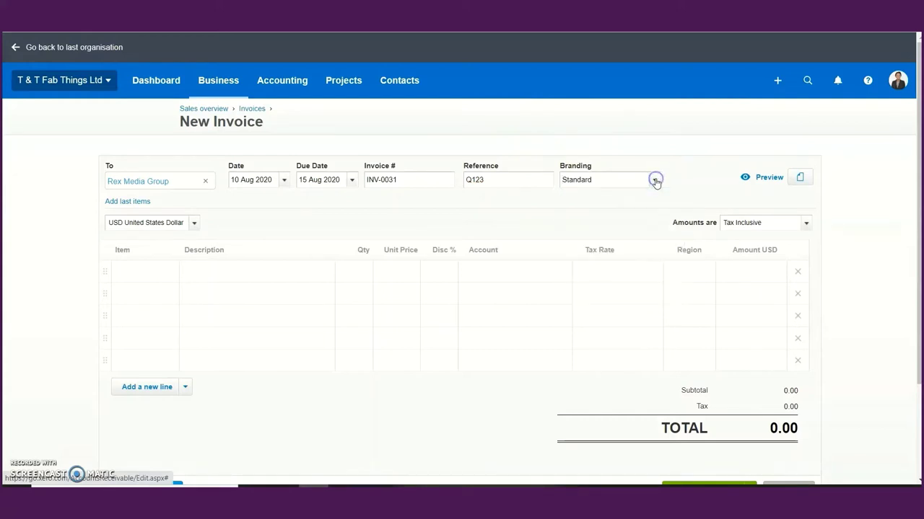
left_click(191, 225)
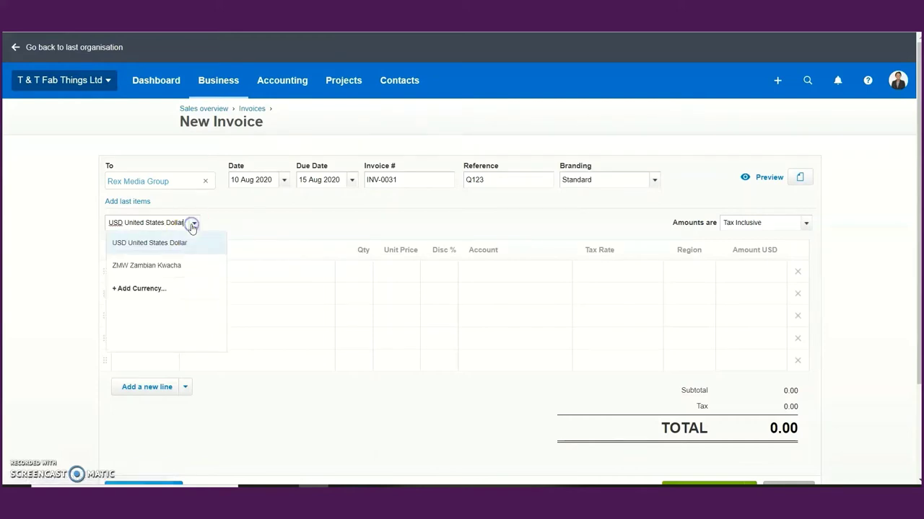
left_click(155, 266)
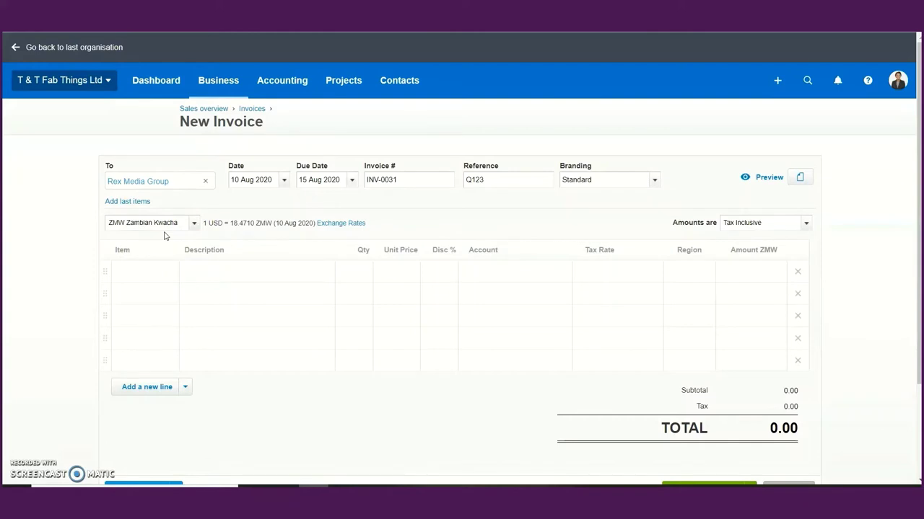
Step: Fill the first invoice line with the description Computer, quantity 1 and unit price 13000
left_click(211, 267)
left_click(213, 270)
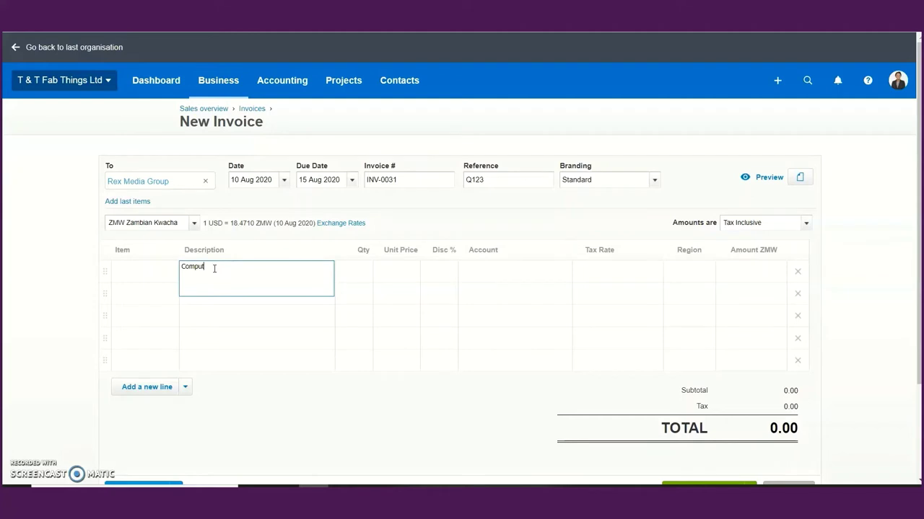
key("Tab")
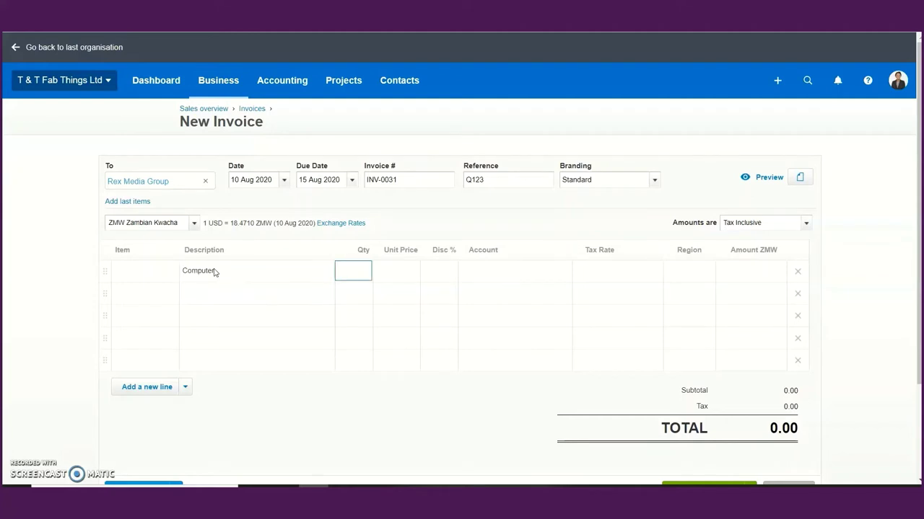
type("1")
key("Tab")
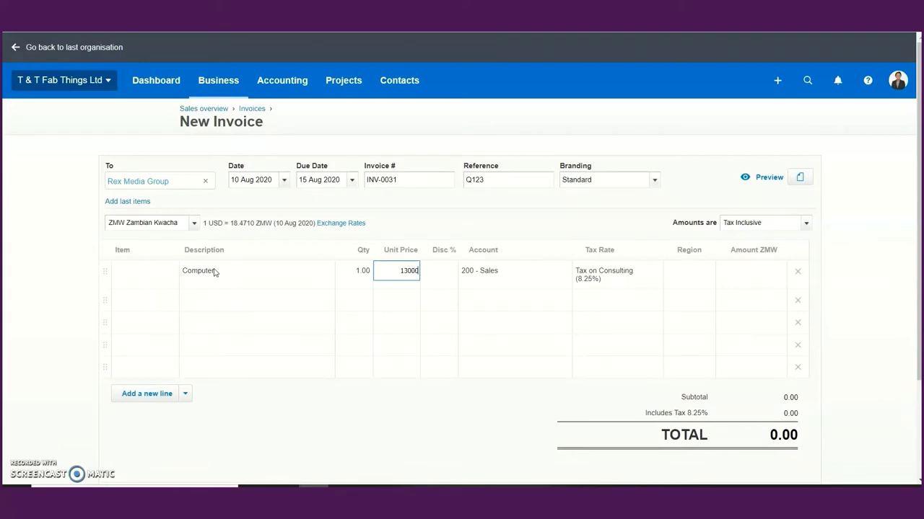
key("Tab")
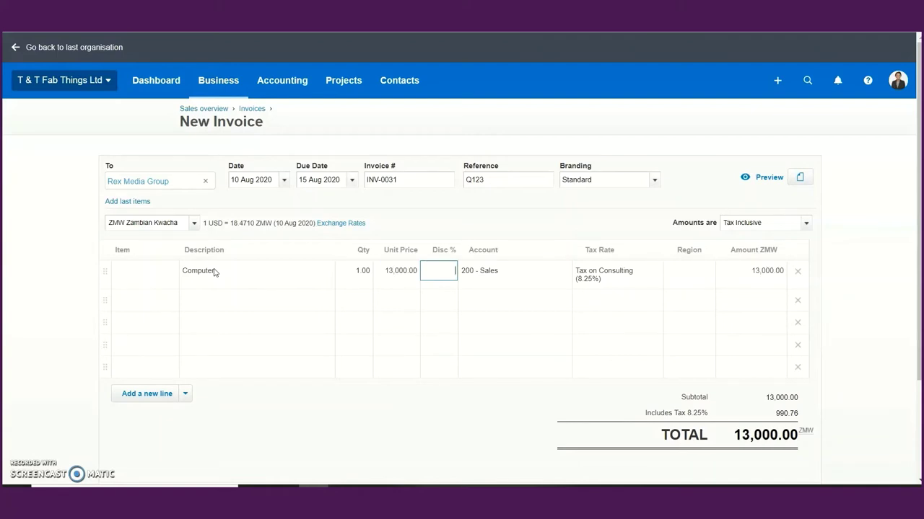
left_click(527, 278)
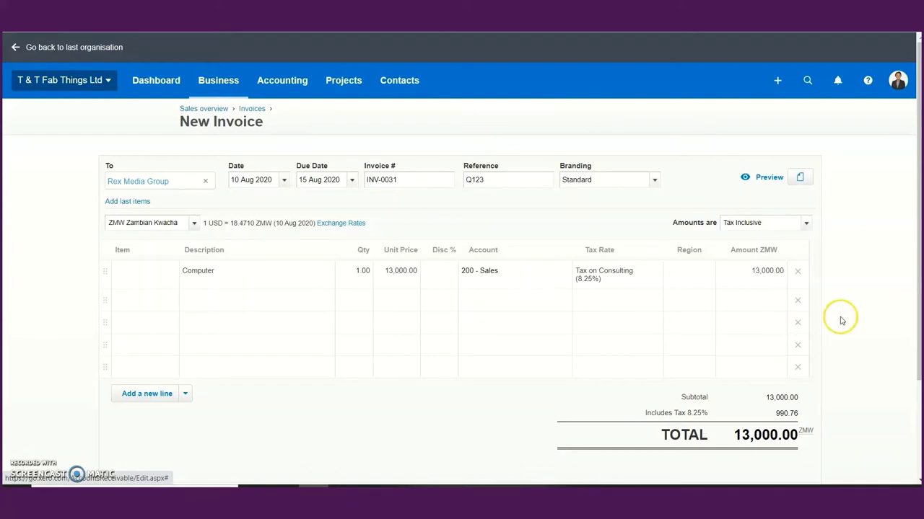
Step: Save the completed Rex Media Group invoice as a draft
scroll(839, 320, "down", 3)
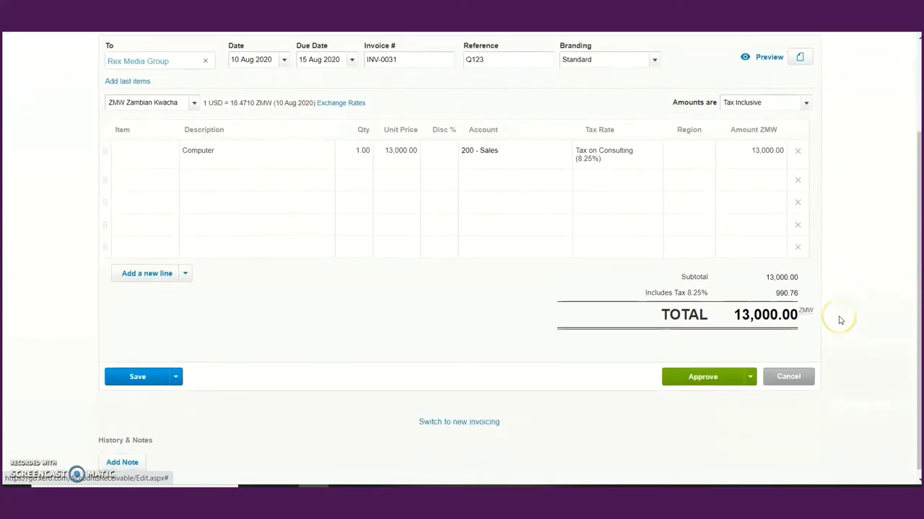
left_click(177, 377)
scroll(179, 381, "down", 1)
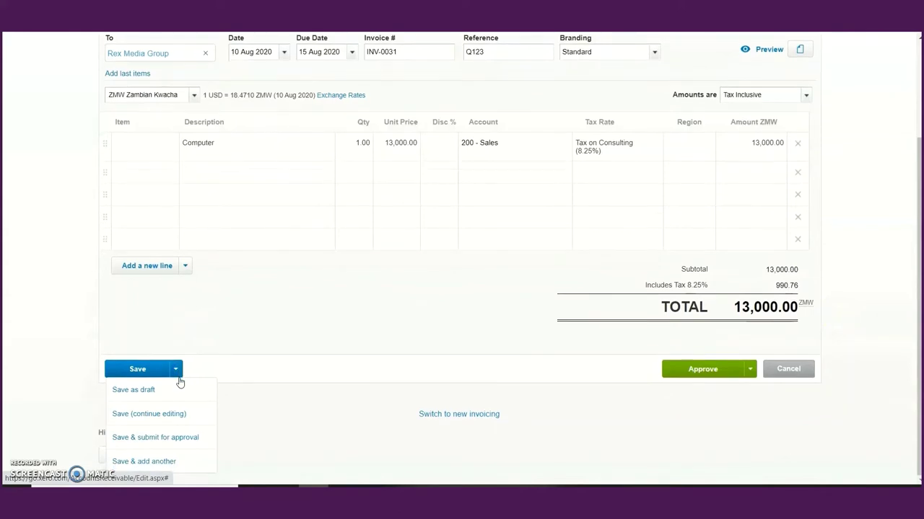
left_click(152, 398)
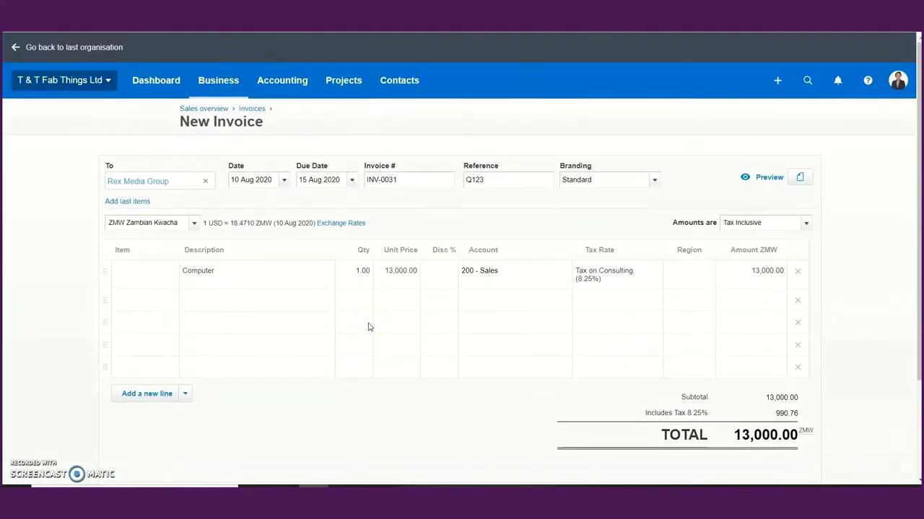
scroll(368, 327, "down", 3)
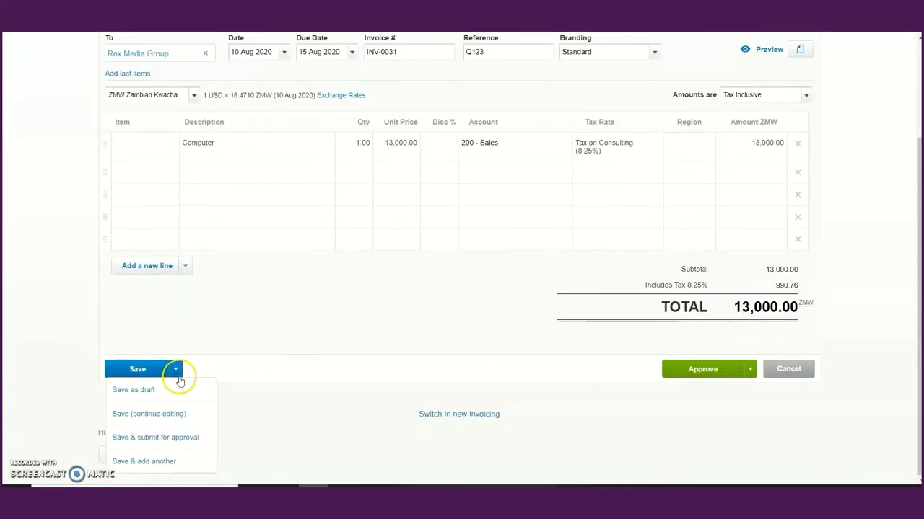
left_click(140, 396)
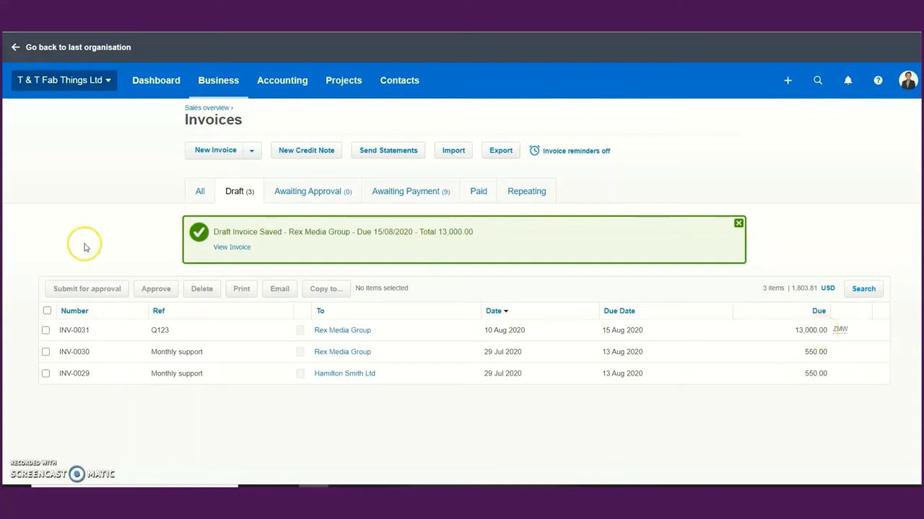
Step: Reopen the Rex Media Group draft invoice with reference Q123, then save and submit it for approval
left_click(359, 334)
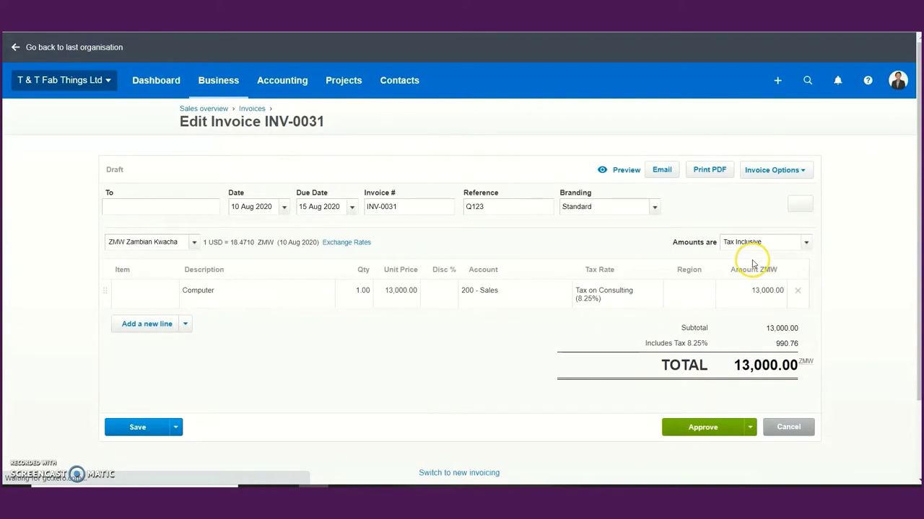
scroll(752, 264, "down", 2)
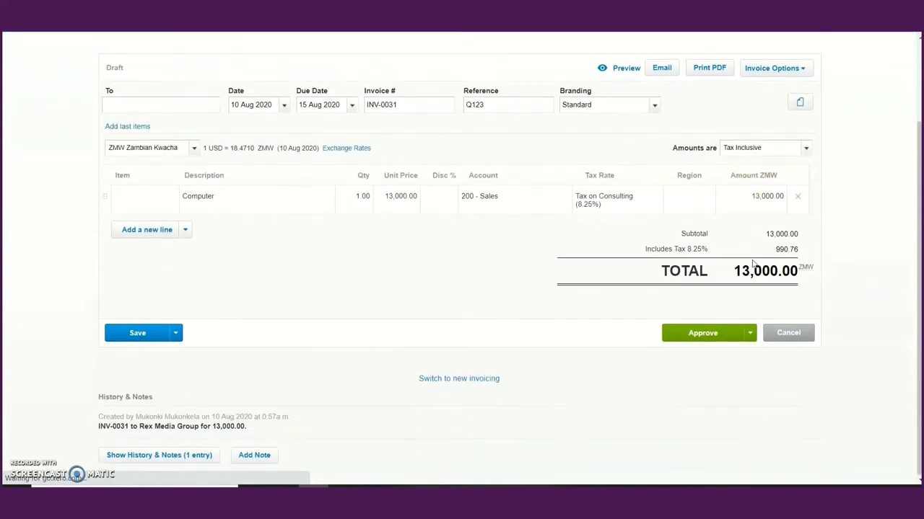
left_click(174, 333)
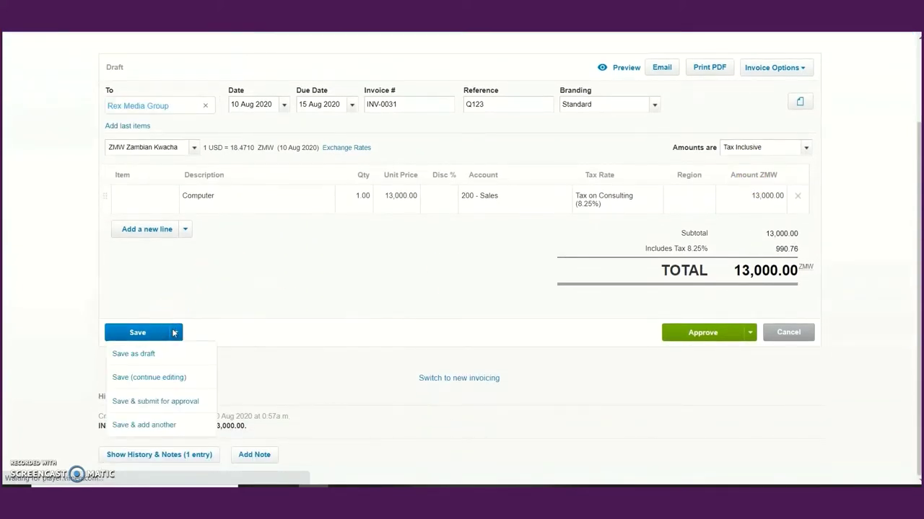
left_click(186, 404)
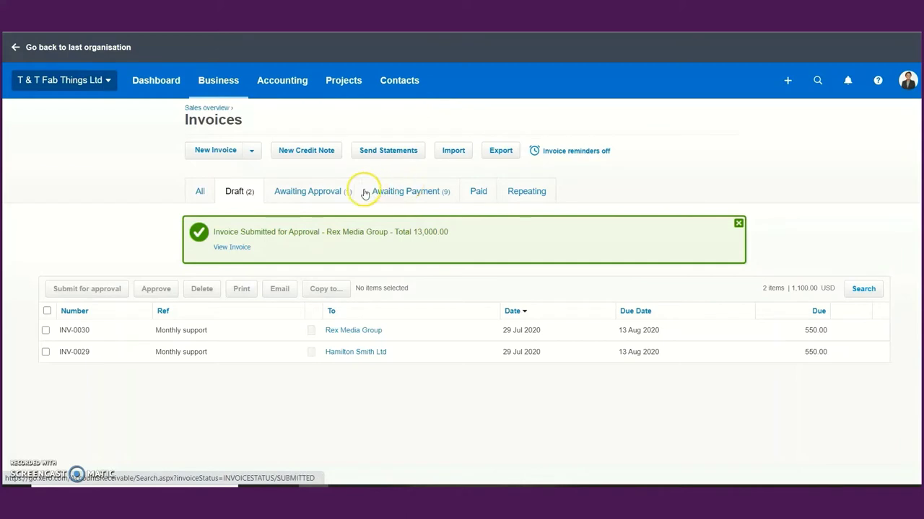
Step: Open the Rex Media Group invoice with reference Q123 from the invoices awaiting approval and approve it
left_click(319, 193)
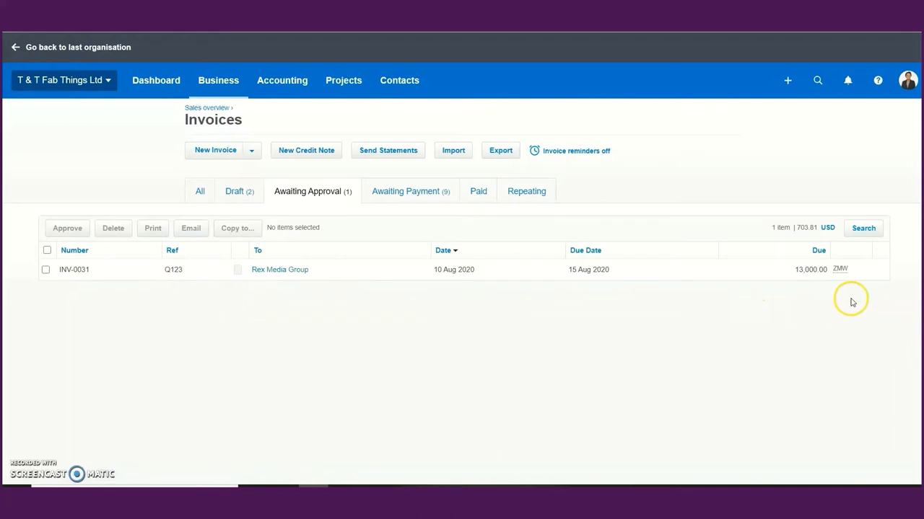
left_click(274, 270)
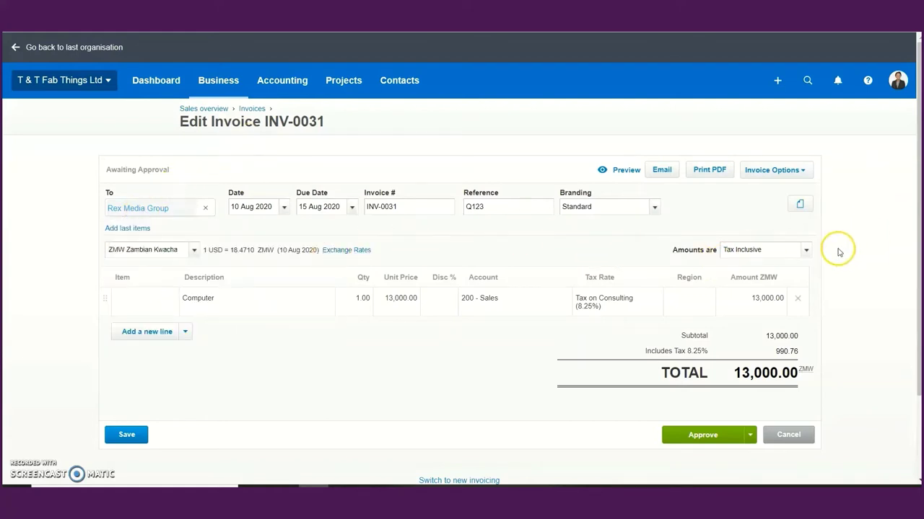
scroll(839, 252, "down", 3)
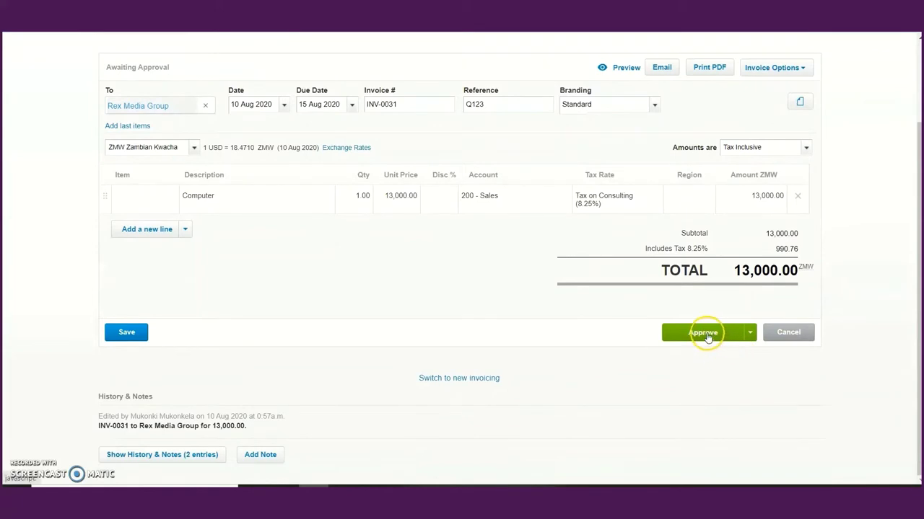
left_click(750, 333)
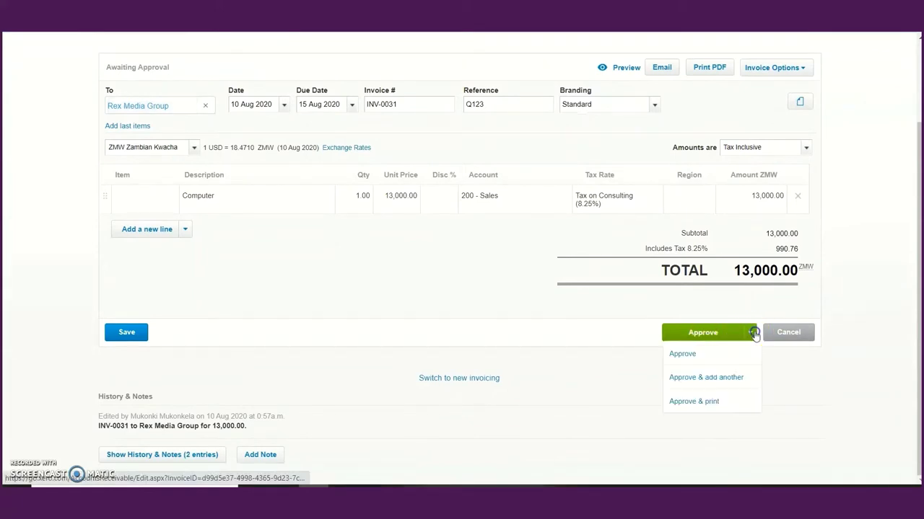
left_click(703, 334)
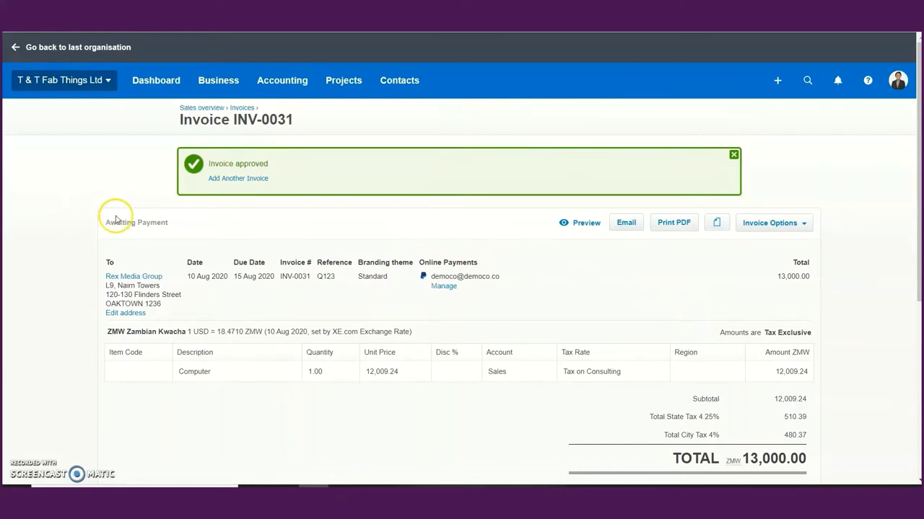
Step: From the sales overview, list the invoices awaiting payment and open the Rex Media Group invoice Q123 at its payment section
left_click(196, 108)
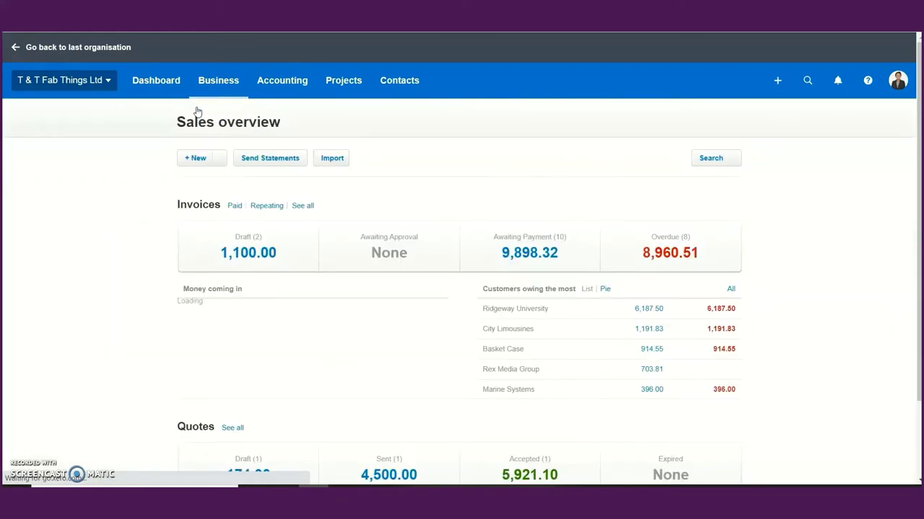
left_click(557, 193)
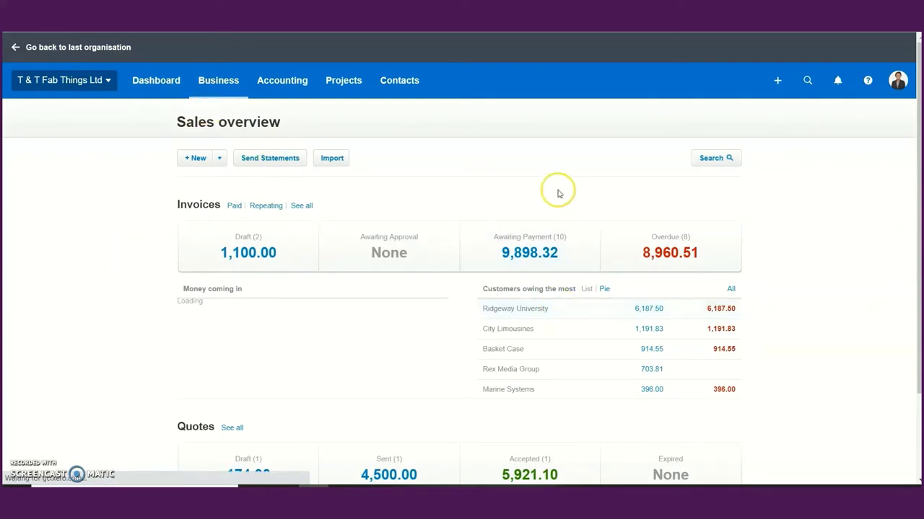
left_click(542, 250)
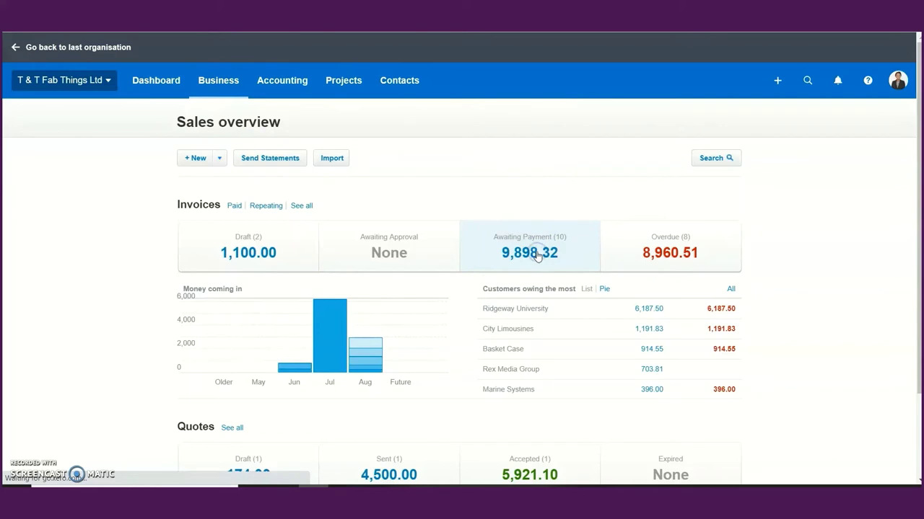
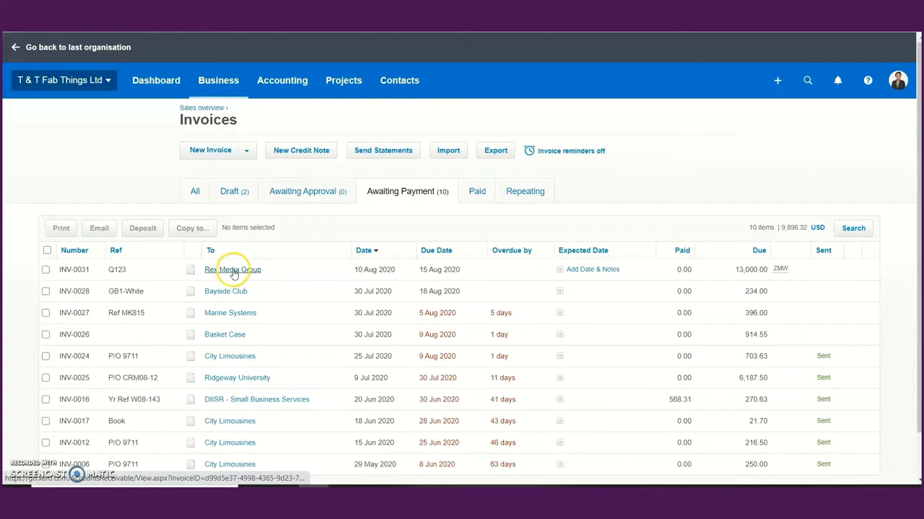
left_click(233, 273)
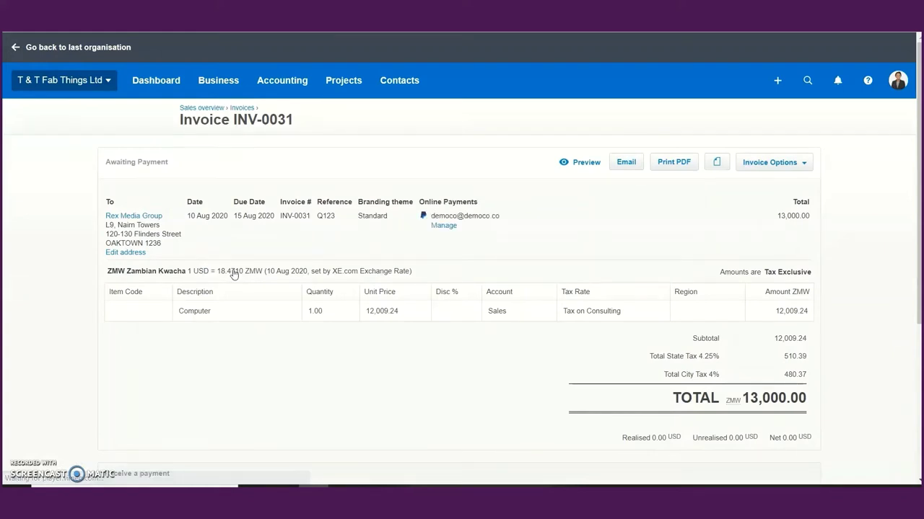
scroll(233, 273, "down", 1)
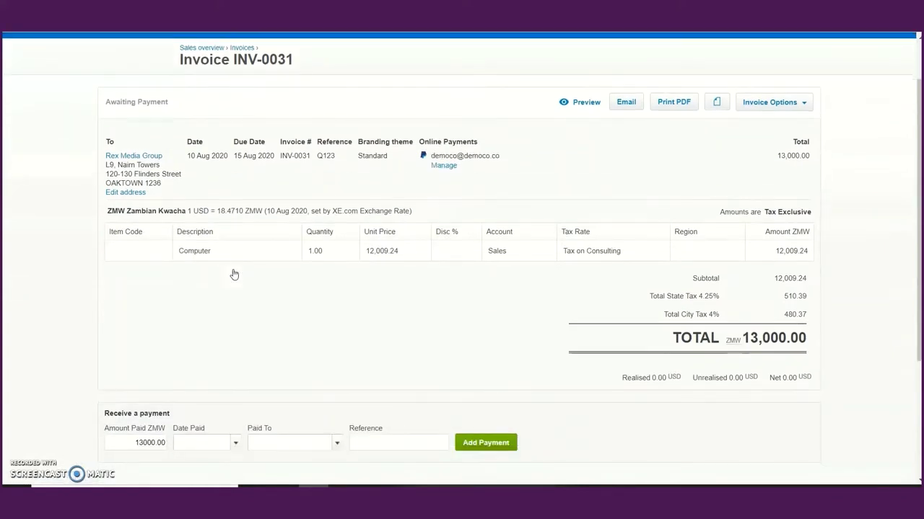
scroll(233, 273, "up", 1)
scroll(231, 272, "down", 3)
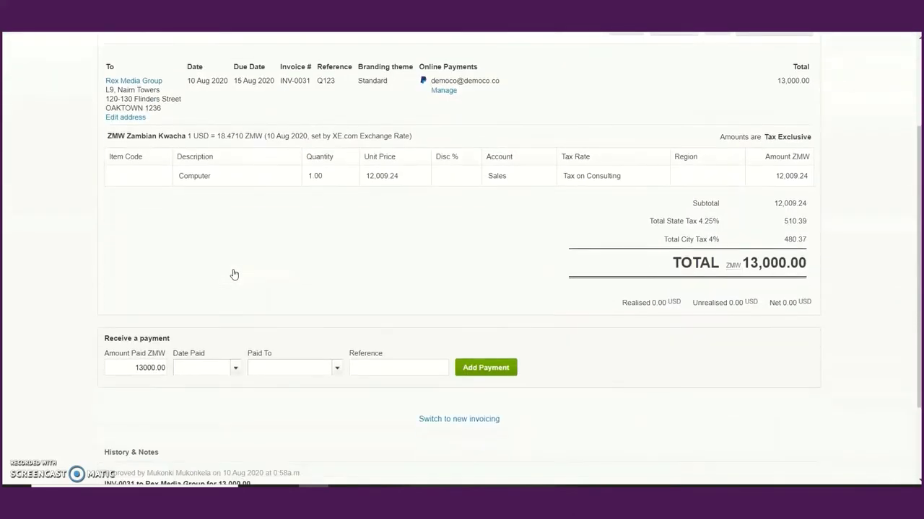
left_click(229, 271)
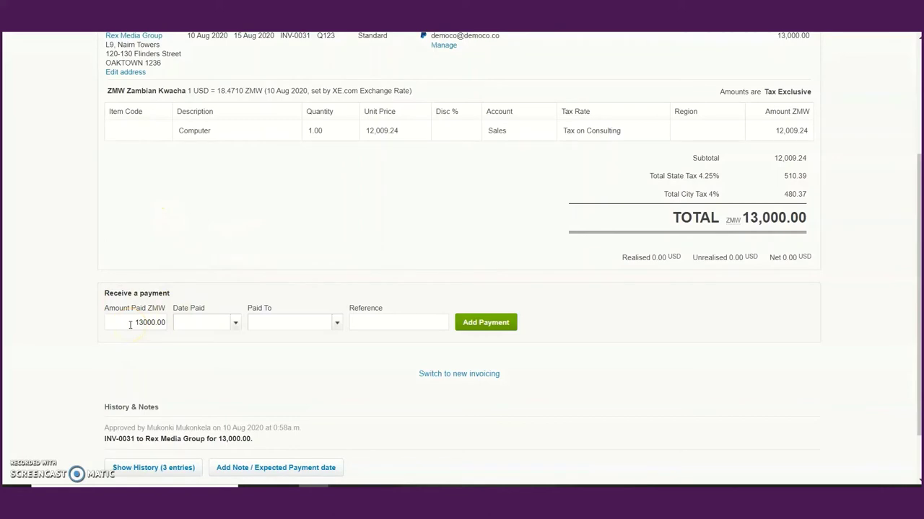
Step: Fill in the received payment with date paid 15 Aug 2020 and 090 - Stanbic Bank ZMW as the receiving account
left_click(172, 323)
left_click(145, 325)
left_click(203, 320)
type("15/08/2020")
key("Tab")
left_click(251, 323)
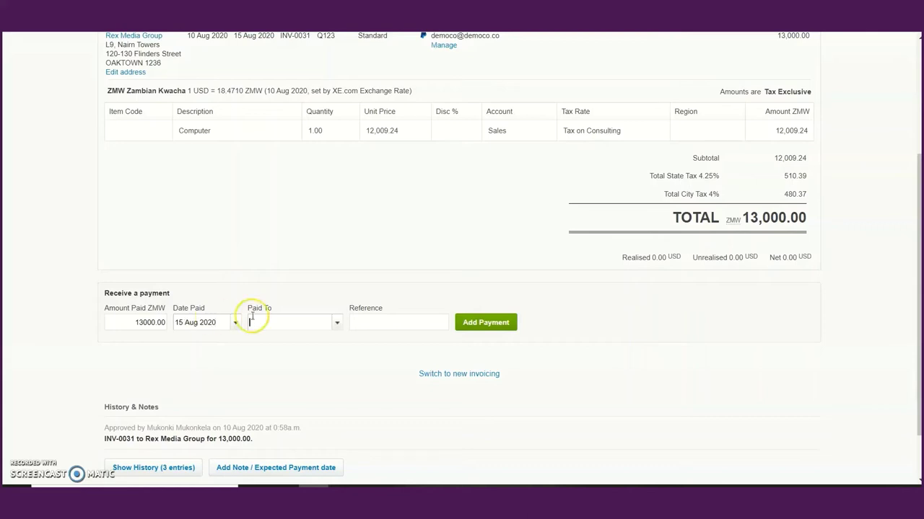
left_click(336, 322)
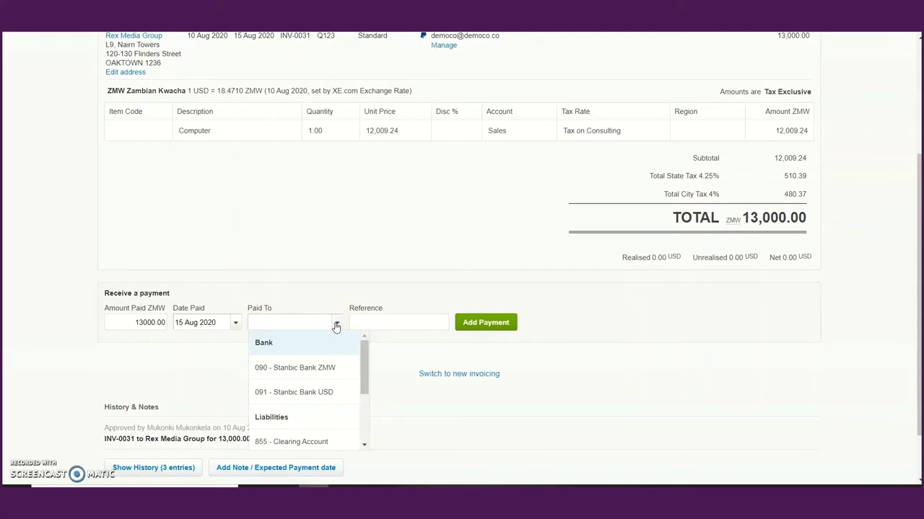
left_click_drag(365, 379, 311, 352)
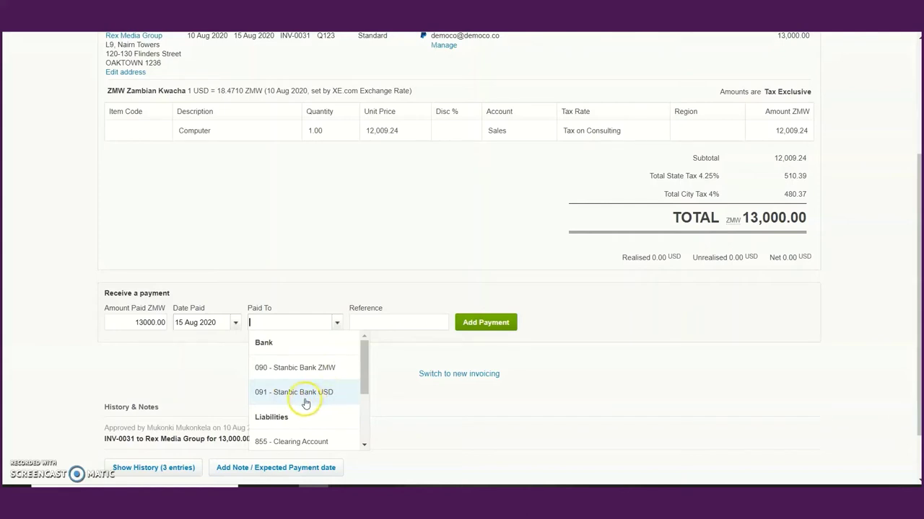
left_click(315, 367)
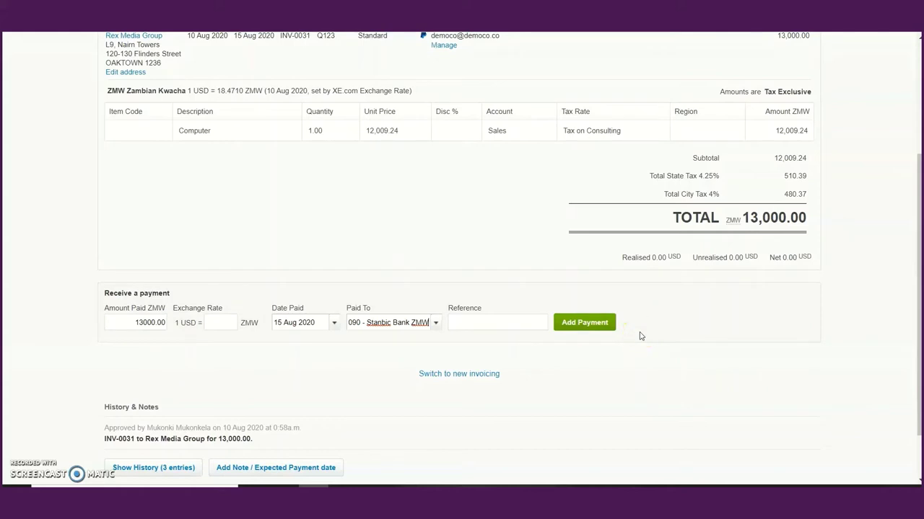
Step: Set the payment's exchange rate to 1 and add the payment to the invoice
left_click(583, 329)
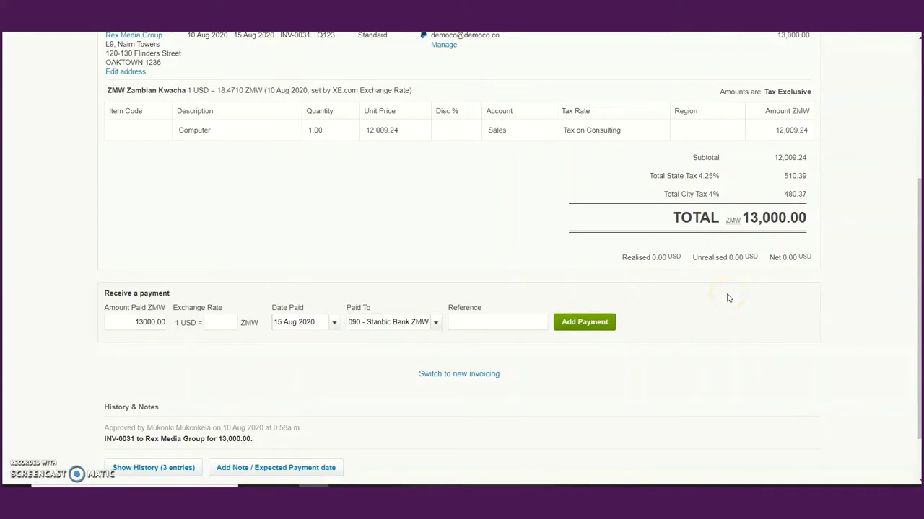
scroll(727, 298, "up", 1)
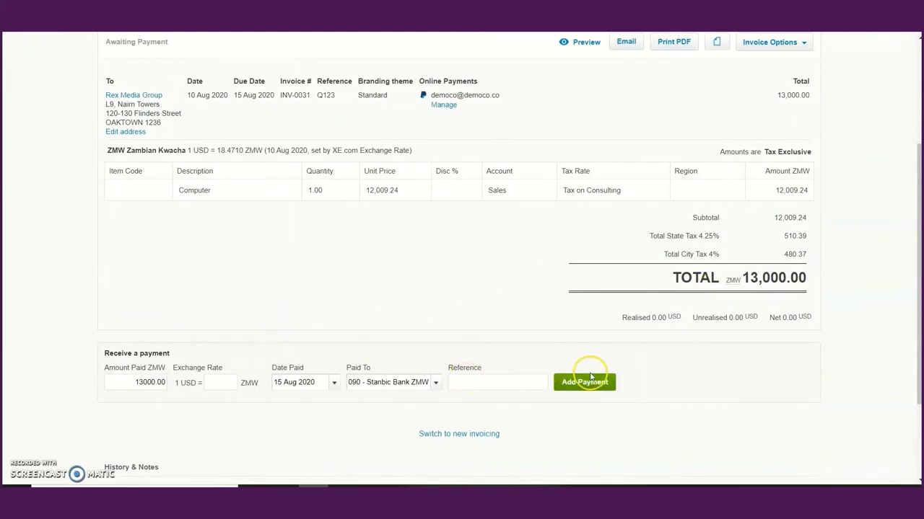
left_click(210, 378)
type("1")
left_click(587, 390)
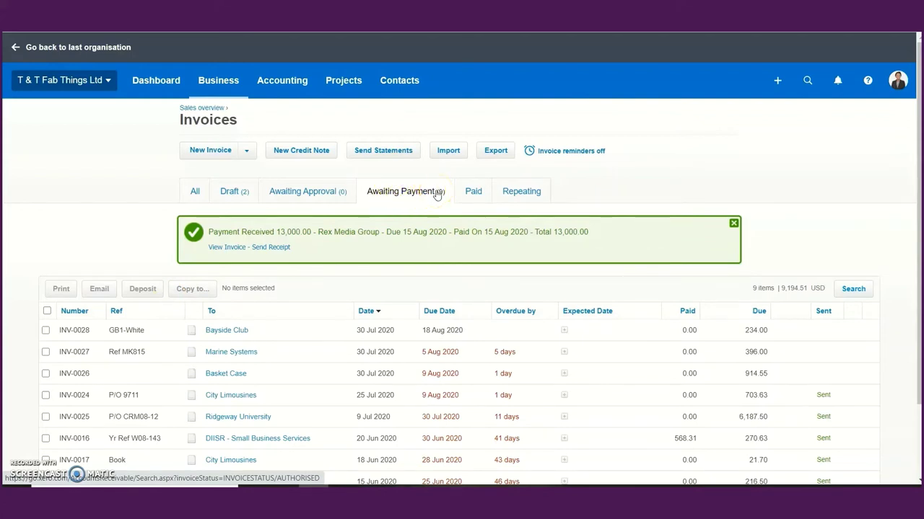
Step: List the paid invoices and open the Rex Media Group invoice with reference Q123
left_click(474, 192)
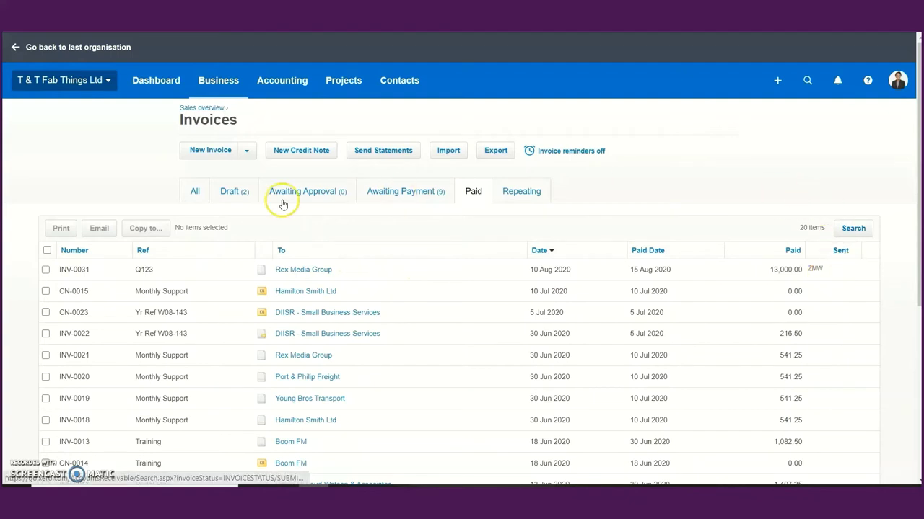
left_click(217, 83)
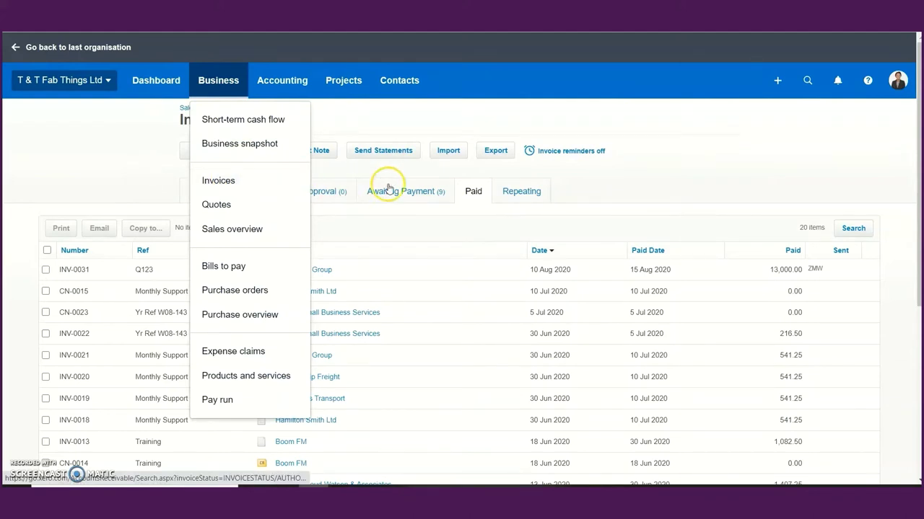
left_click(707, 171)
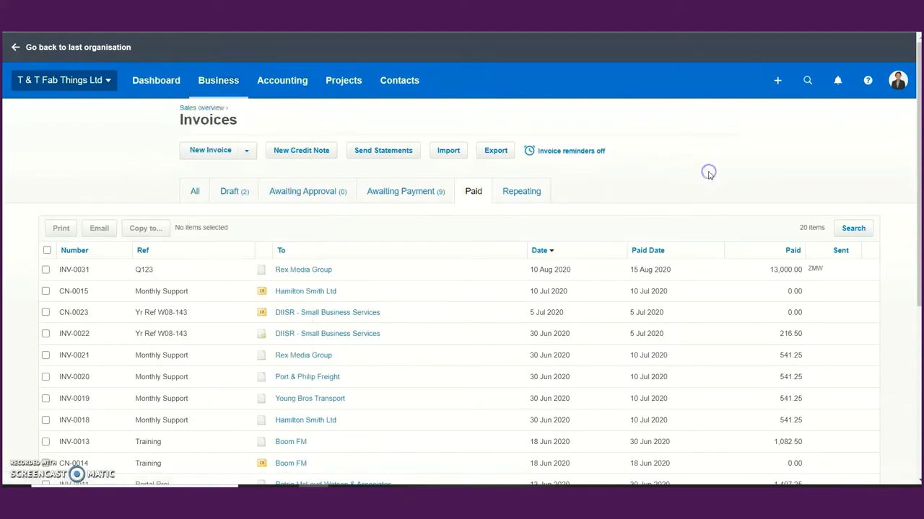
left_click(314, 271)
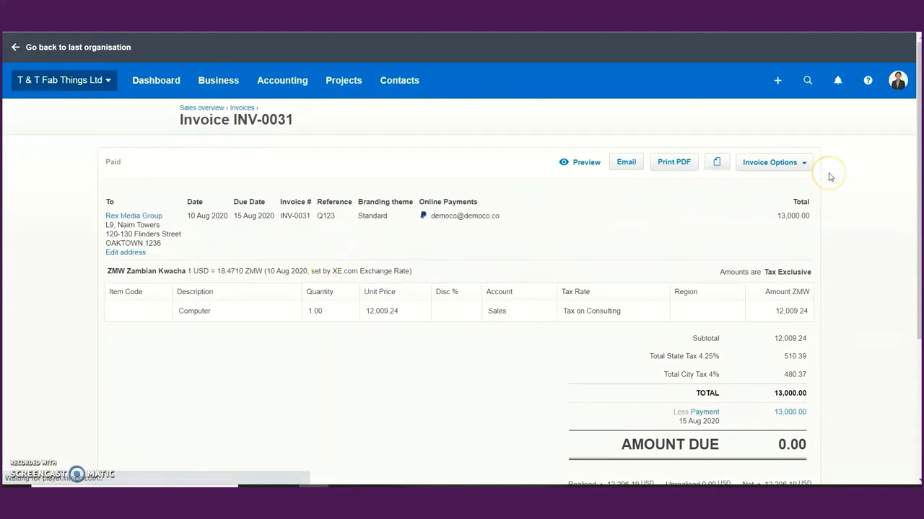
Step: Prepare an email of the invoice with a PDF attachment and a copy to the sender, and close it without sending
left_click(621, 163)
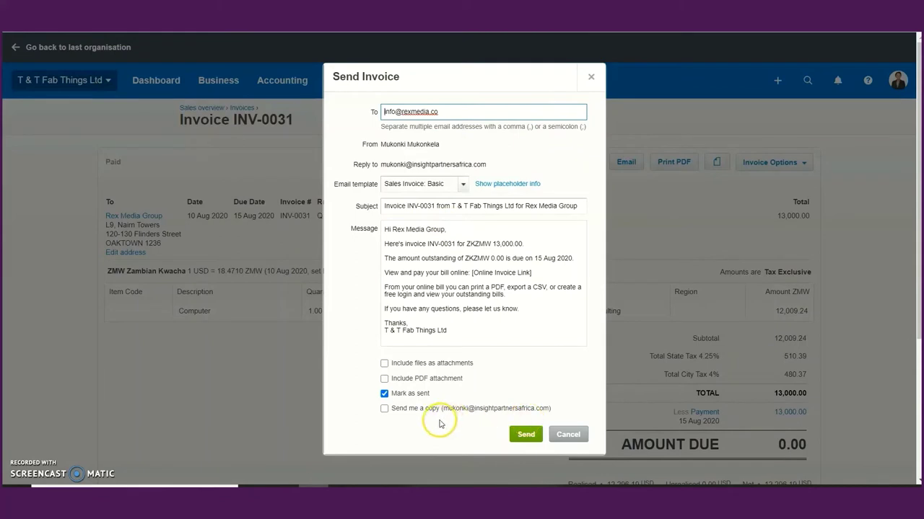
left_click(390, 410)
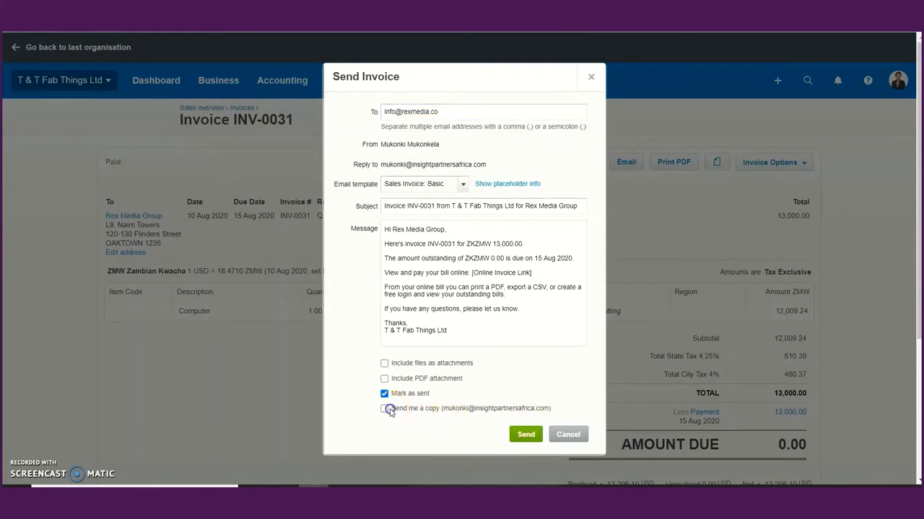
left_click(384, 379)
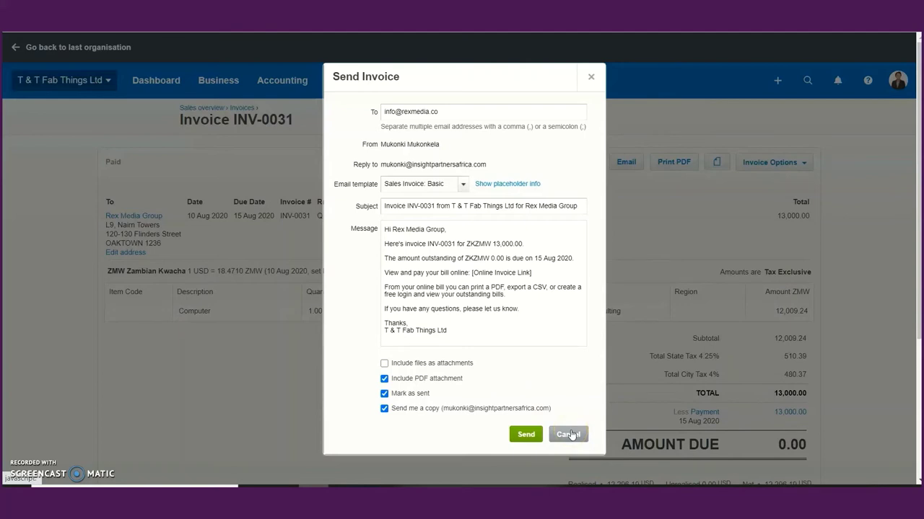
left_click(592, 77)
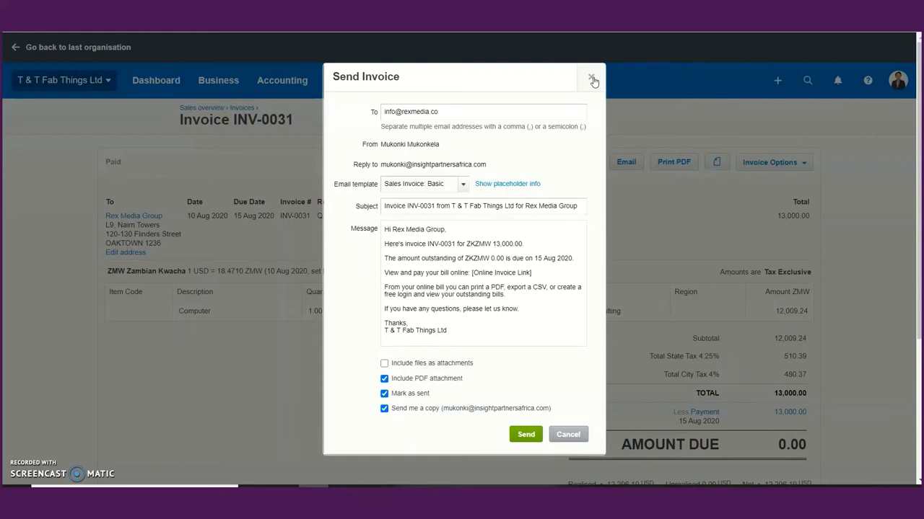
left_click(591, 78)
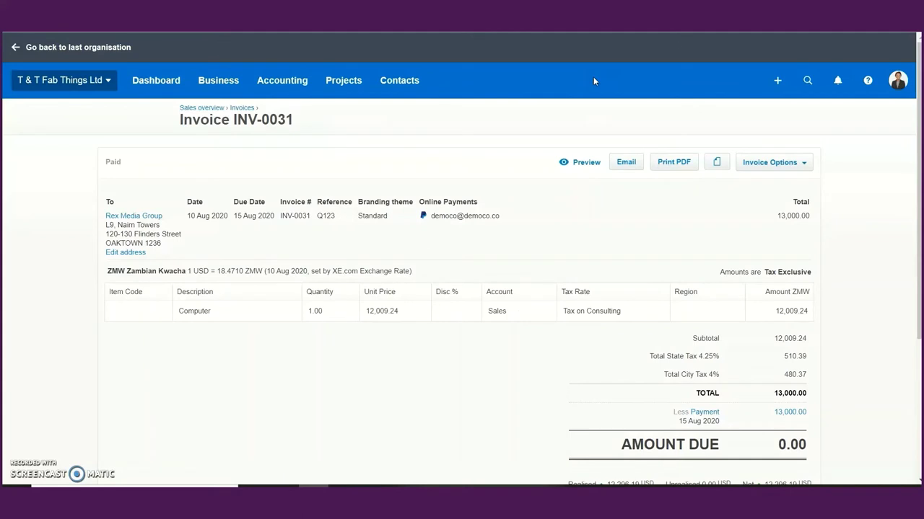
left_click(806, 167)
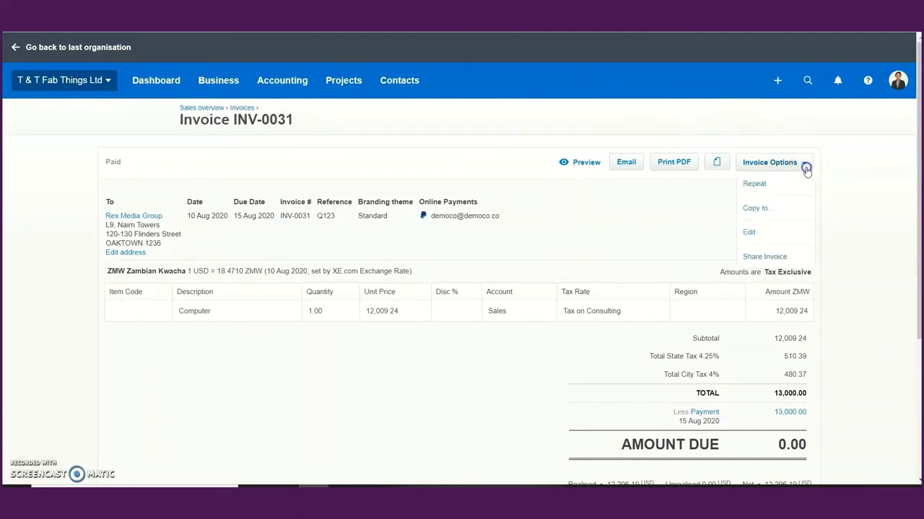
left_click(806, 168)
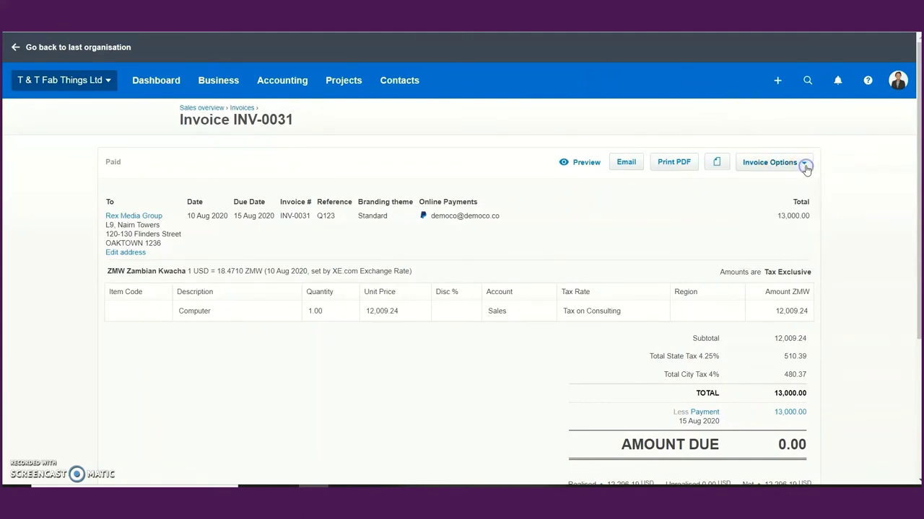
left_click(806, 167)
Step: Open the purchases overview of the business
left_click(202, 82)
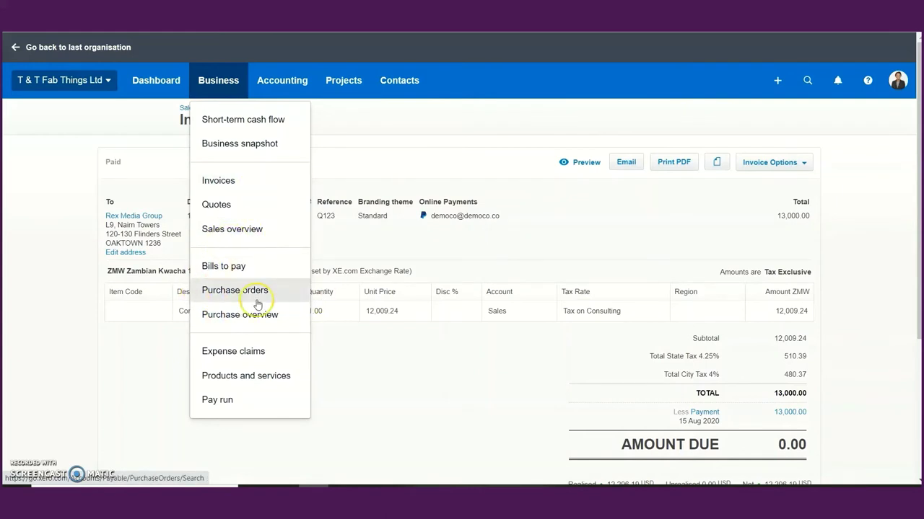
left_click(299, 291)
left_click(299, 267)
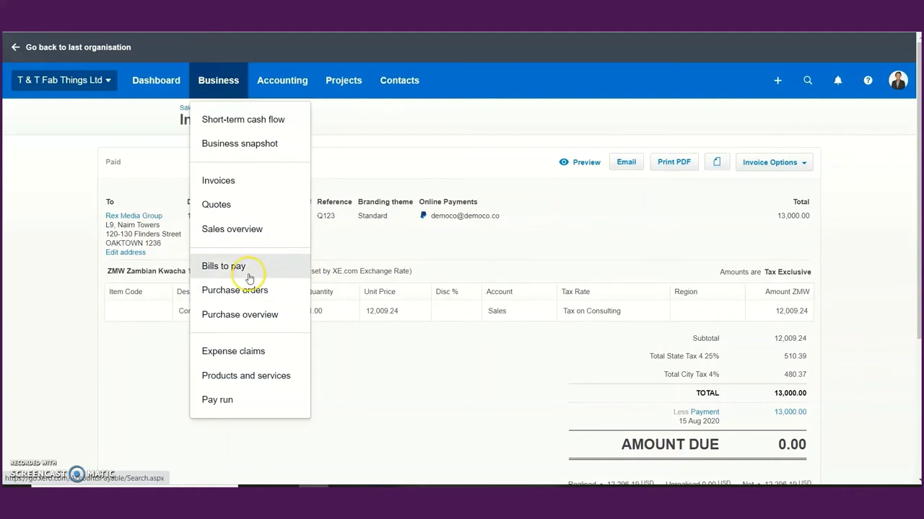
left_click(263, 322)
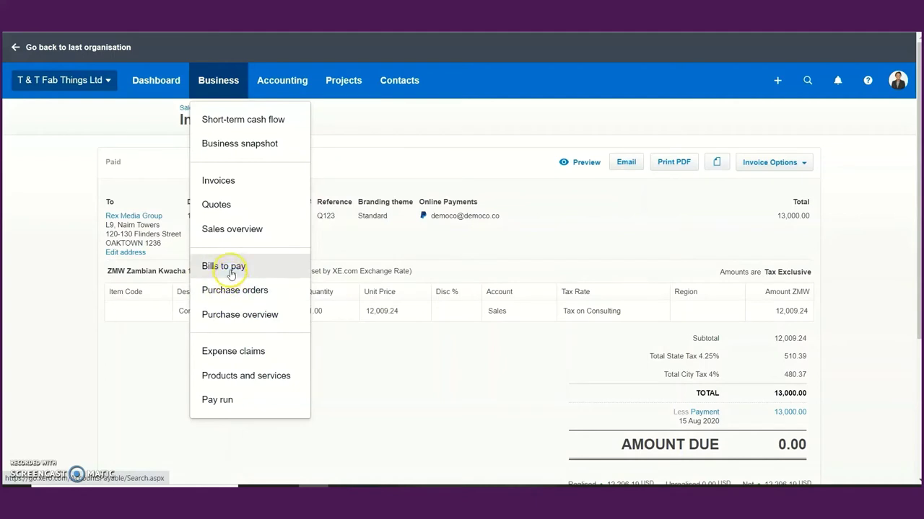
left_click(266, 320)
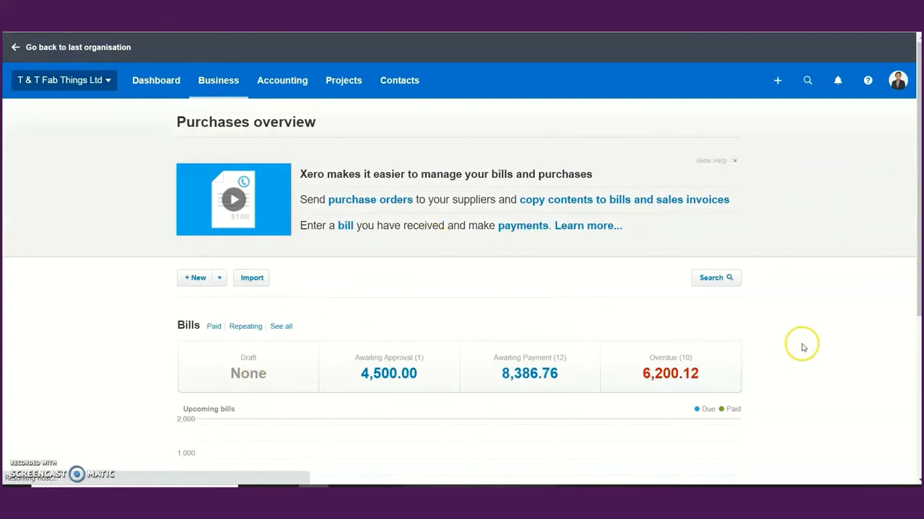
Step: Look over the bills and purchase orders in the purchases overview and start a new bill
scroll(803, 347, "down", 3)
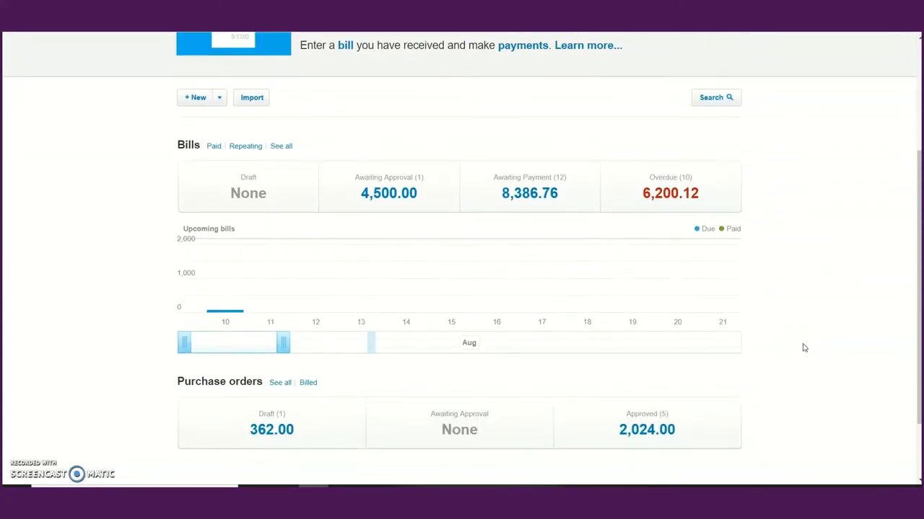
scroll(803, 347, "up", 3)
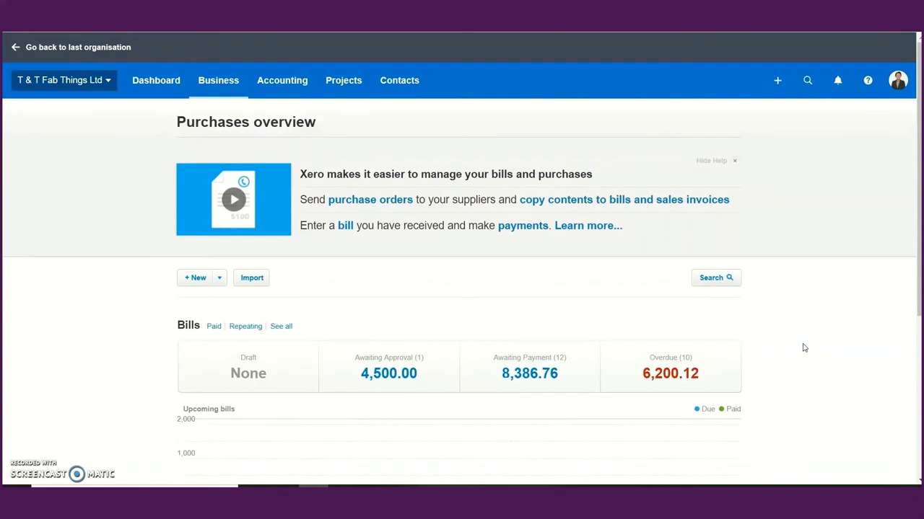
left_click(777, 88)
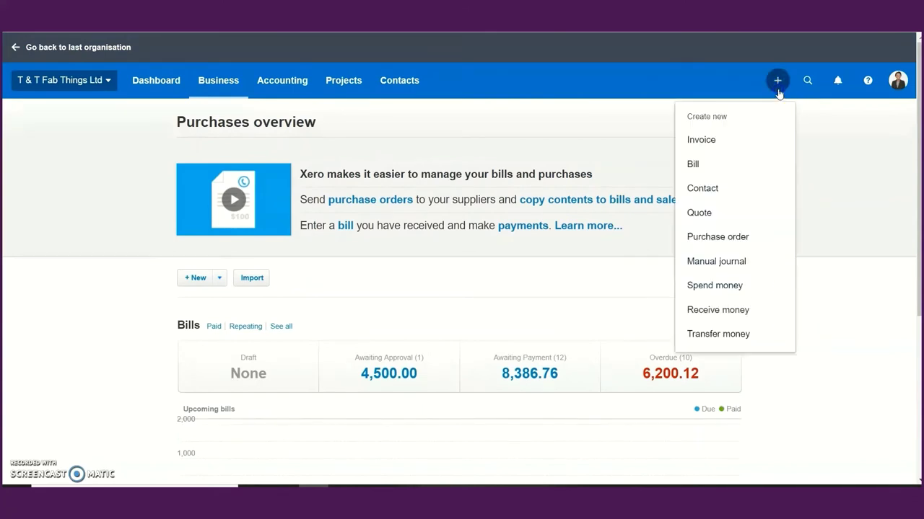
left_click(694, 165)
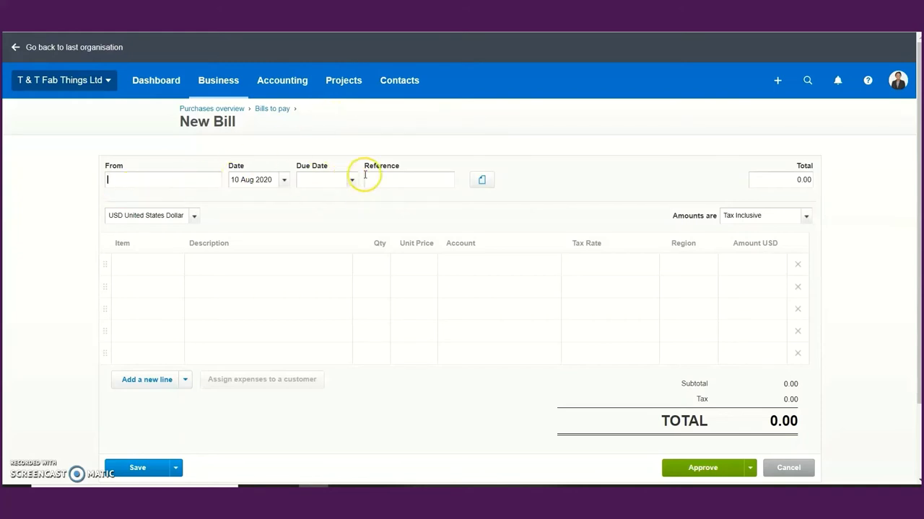
Step: Examine the new bill's supplier field, the description, quantity and unit price columns, and the available save options without entering anything
left_click(176, 186)
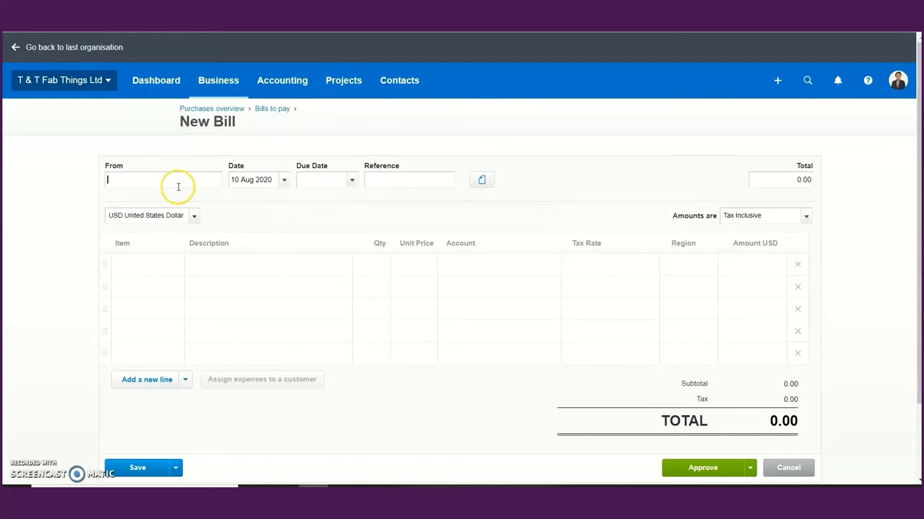
left_click(243, 265)
left_click(377, 272)
left_click(419, 268)
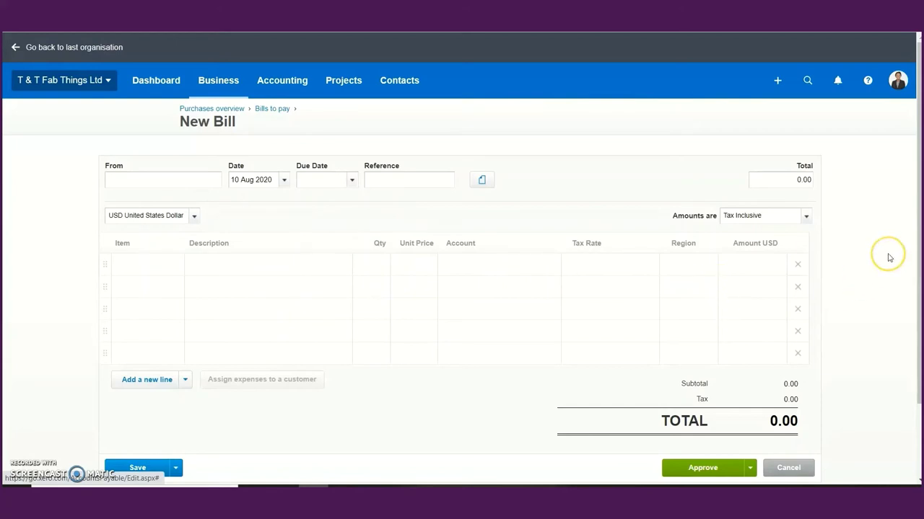
scroll(887, 259, "down", 2)
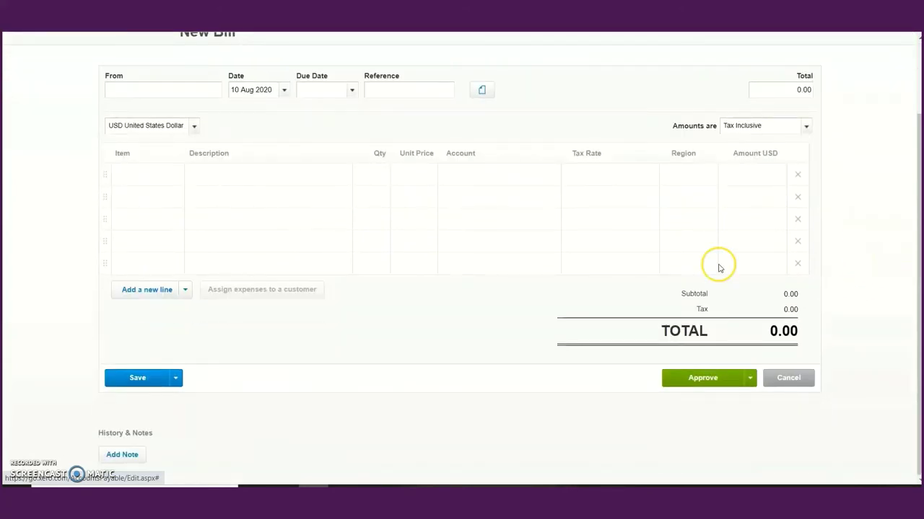
left_click(177, 378)
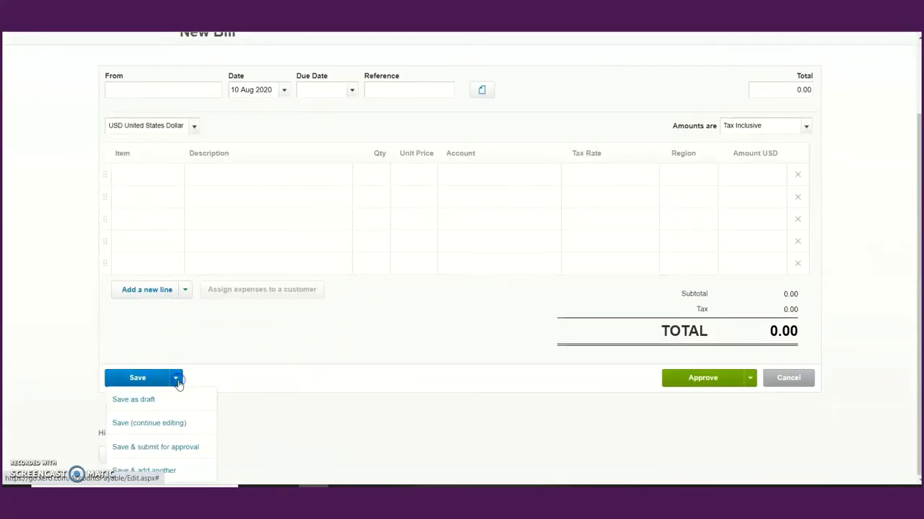
left_click(880, 292)
scroll(744, 373, "up", 2)
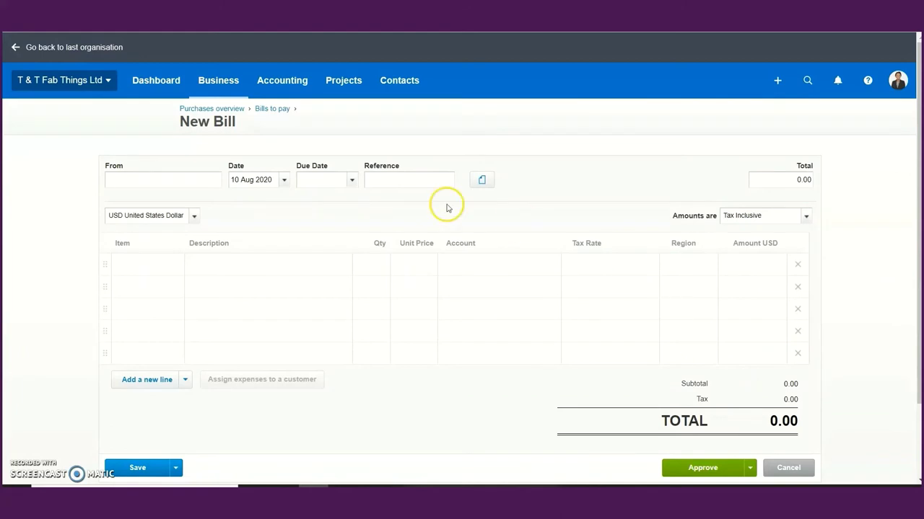
Step: Open the summary list of accounting reports and look through its financial, sales, purchases, tax and inventory groups
left_click(221, 82)
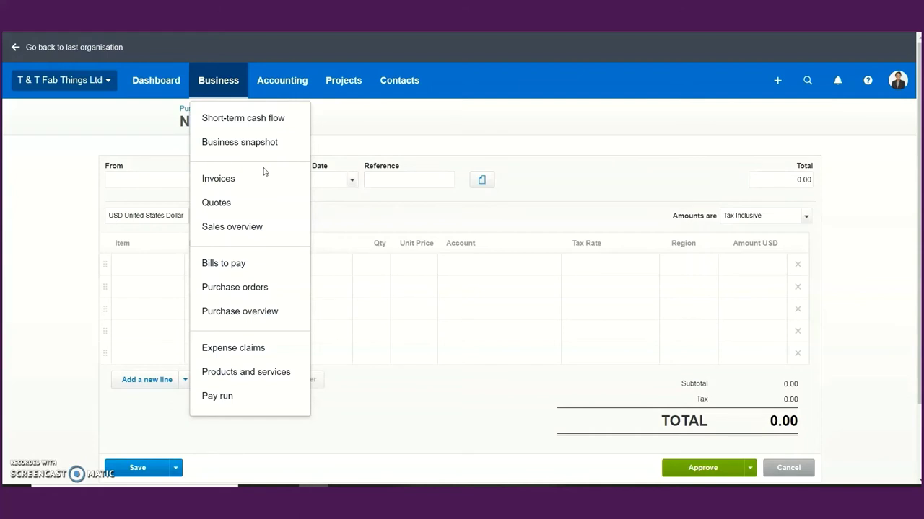
left_click(155, 73)
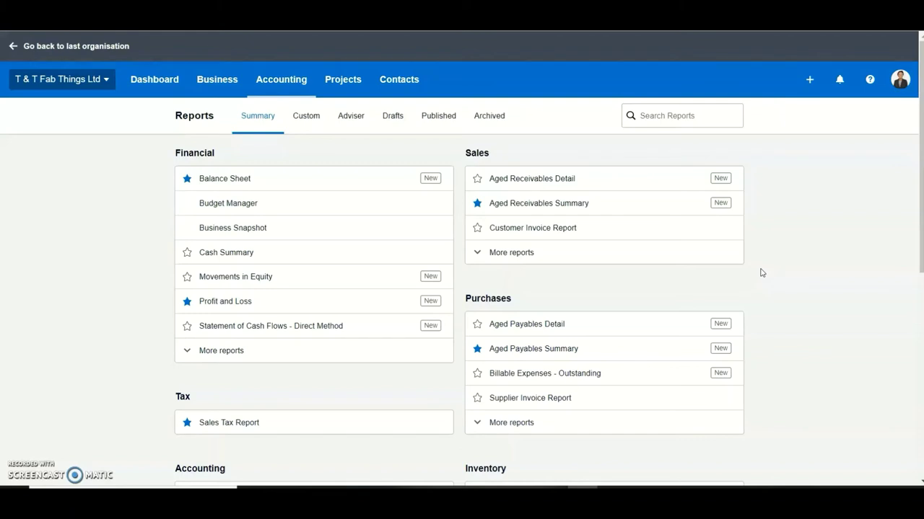
left_click(281, 80)
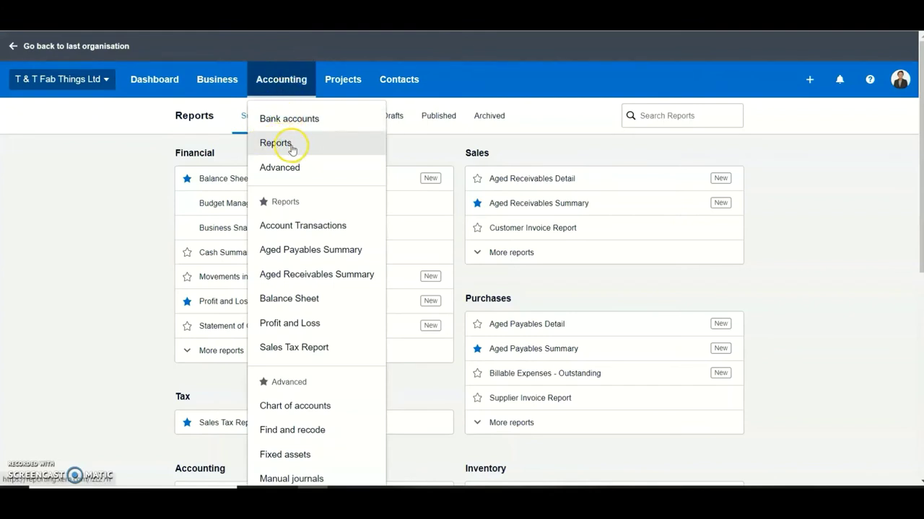
left_click(821, 199)
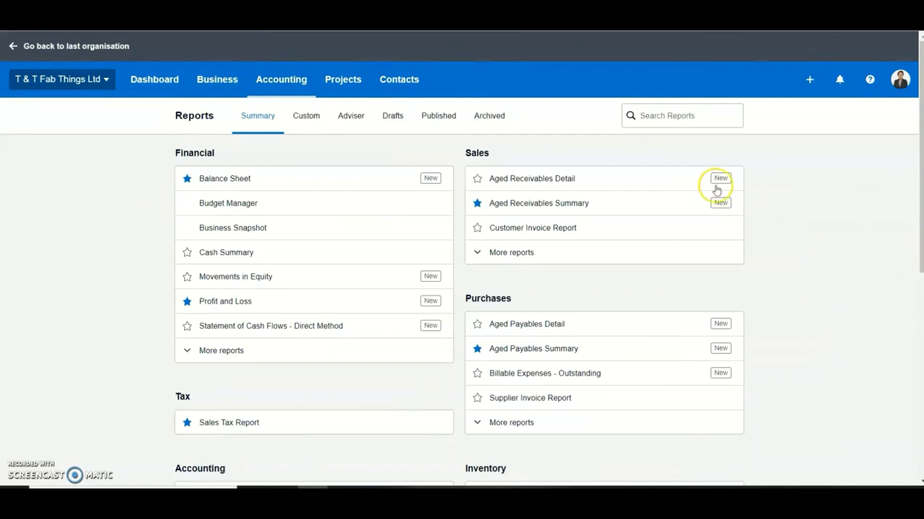
scroll(632, 358, "down", 2)
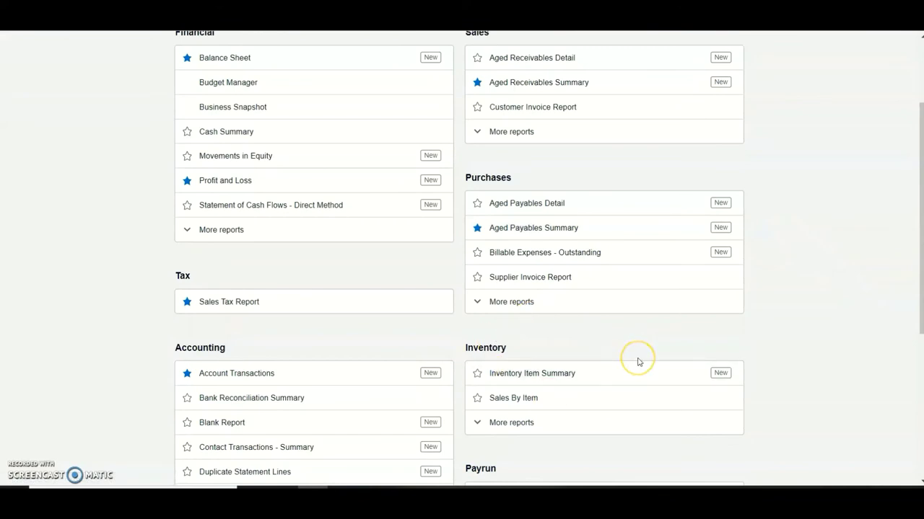
scroll(638, 362, "up", 2)
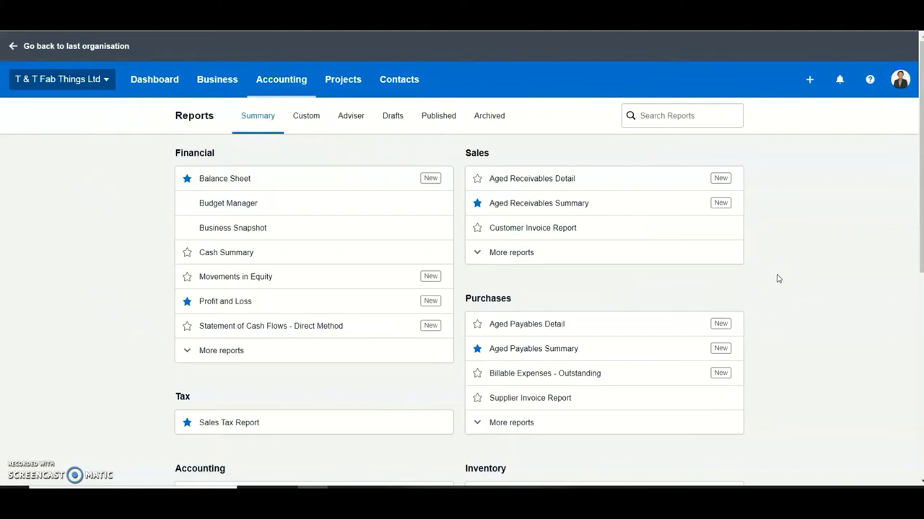
Step: Expand the list of financial reports and open the older Profit and Loss report, the one without the New label
scroll(772, 274, "down", 1)
left_click(160, 90)
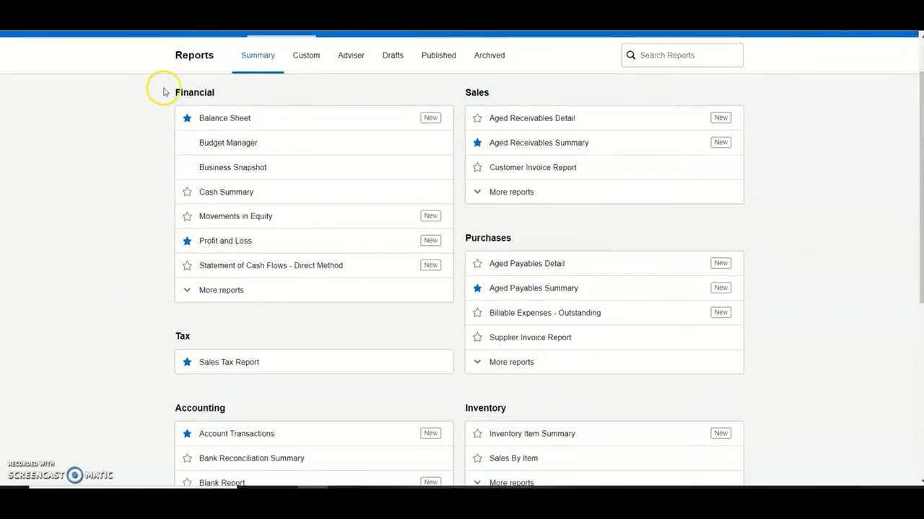
left_click(217, 290)
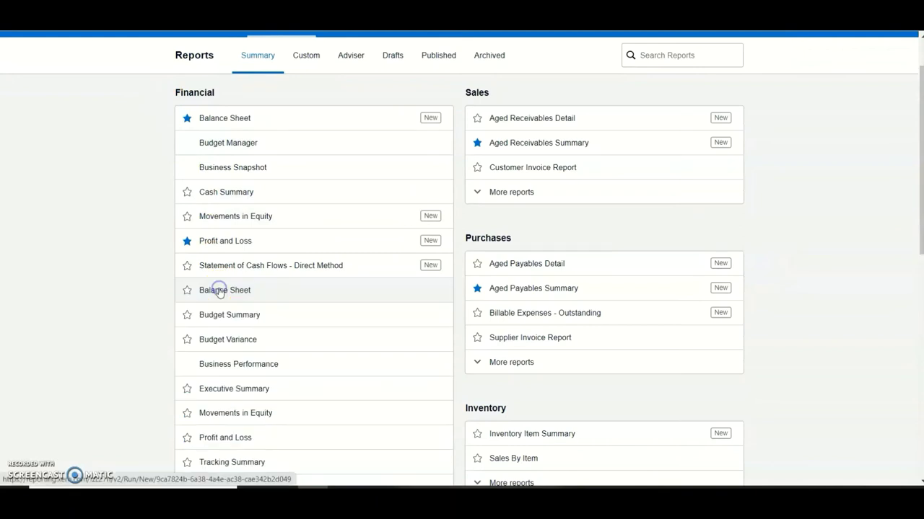
left_click(197, 242)
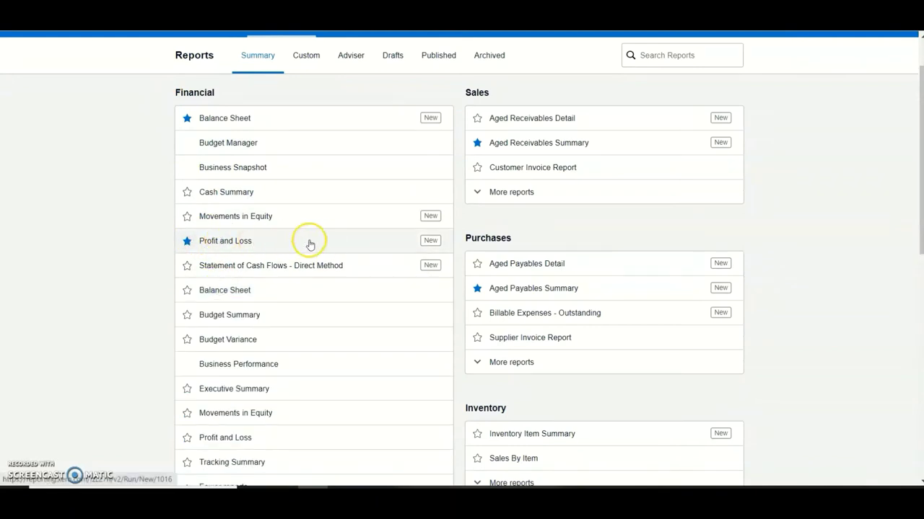
scroll(360, 244, "down", 1)
left_click(359, 244)
scroll(355, 247, "down", 3)
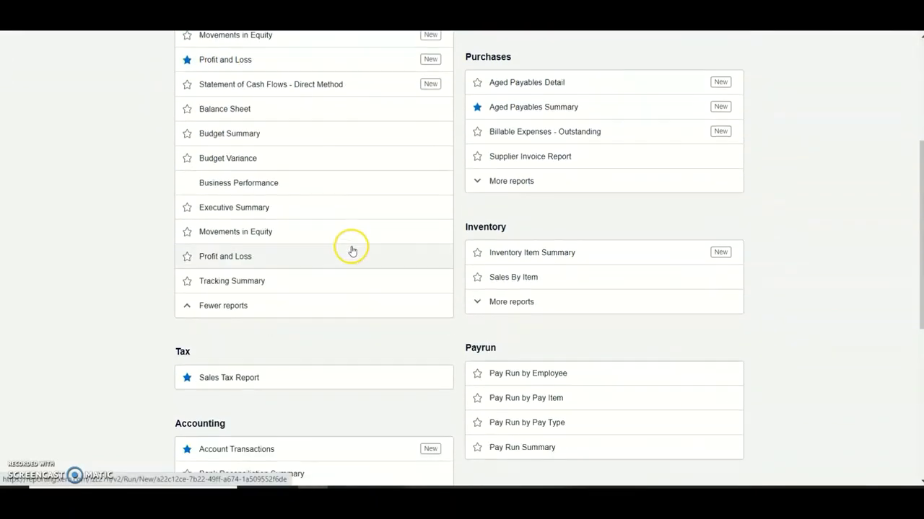
left_click(217, 257)
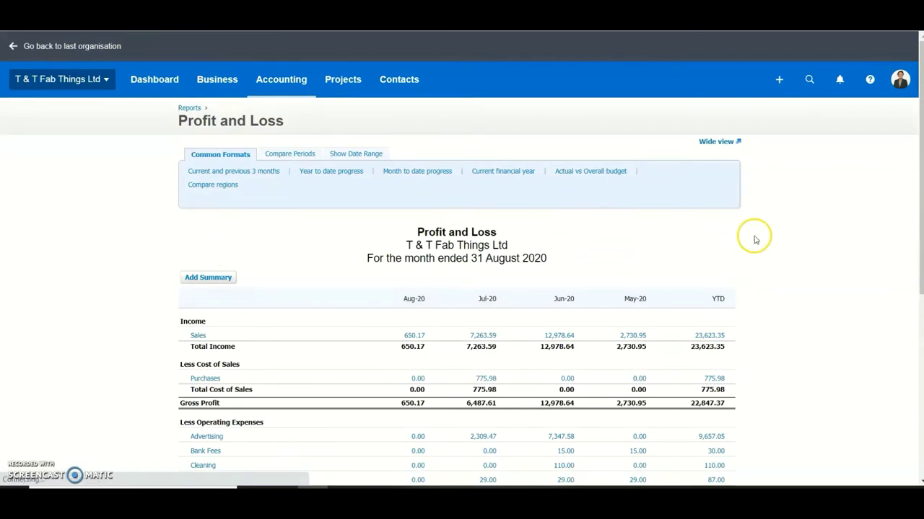
Step: Examine the Profit and Loss report from income down to net profit, including the monthly and year-to-date columns
scroll(755, 239, "down", 3)
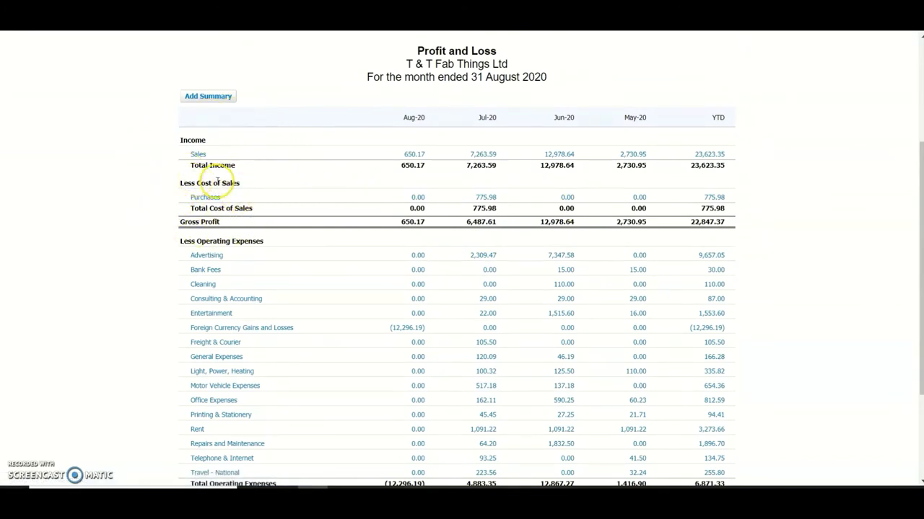
scroll(263, 180, "down", 3)
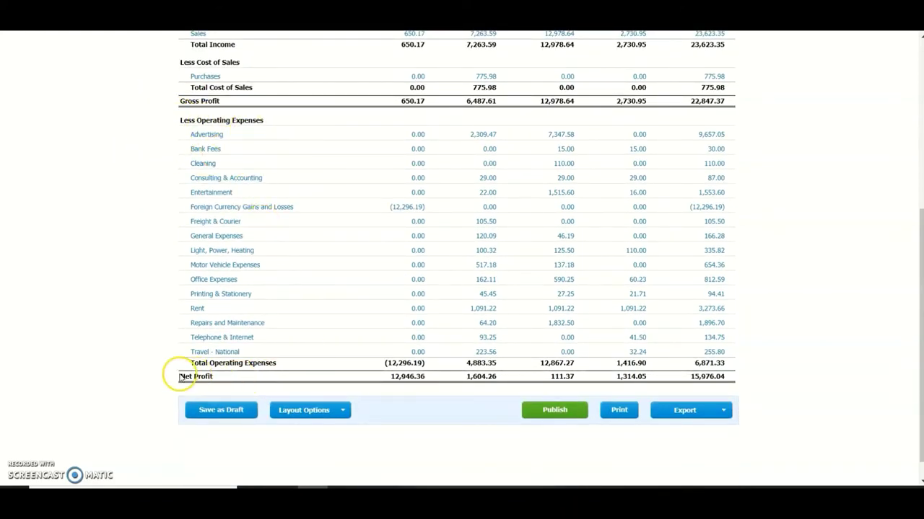
left_click_drag(181, 377, 212, 374)
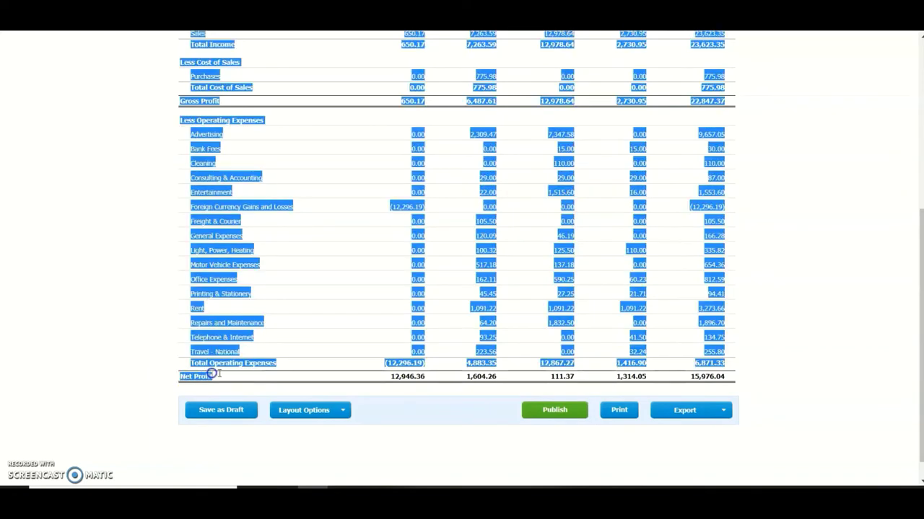
left_click(819, 335)
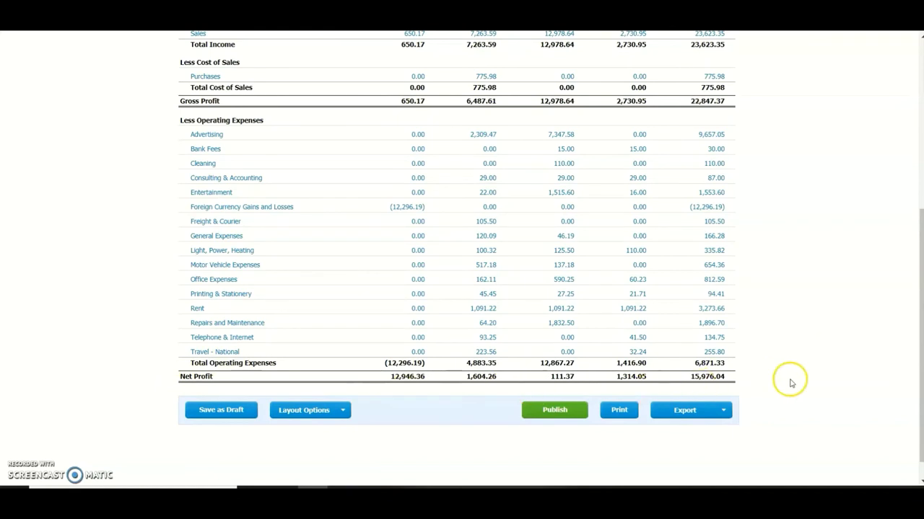
scroll(779, 370, "up", 3)
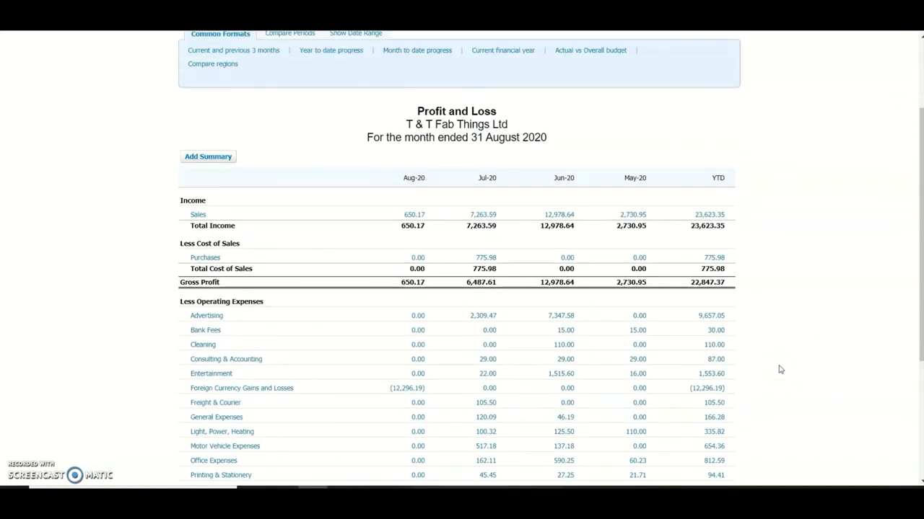
scroll(778, 368, "down", 3)
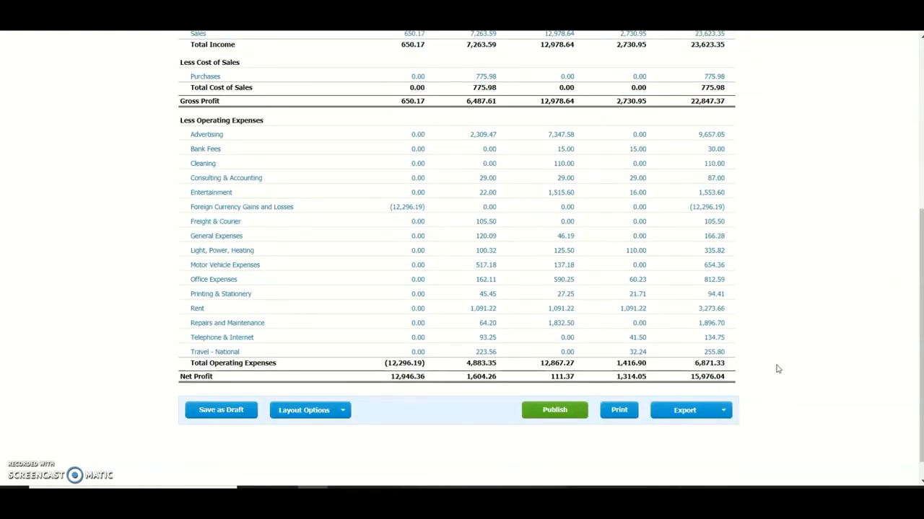
scroll(778, 369, "up", 4)
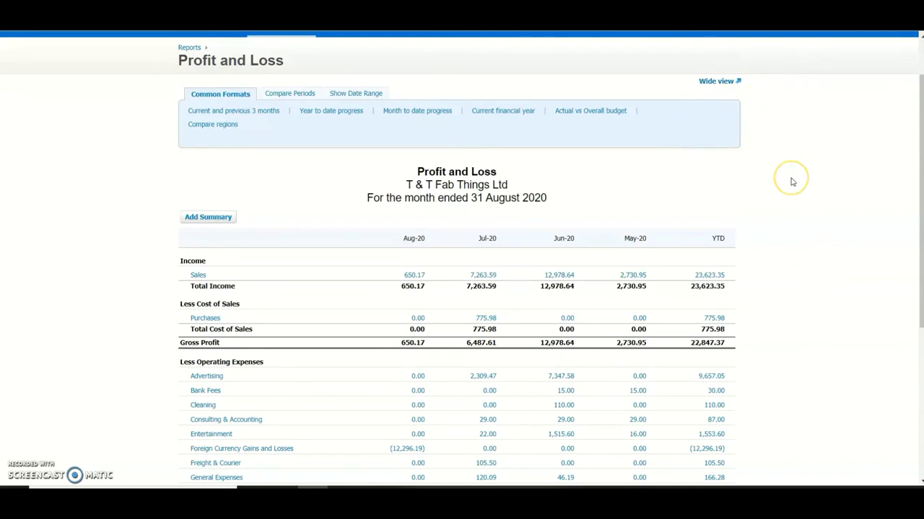
scroll(791, 182, "up", 1)
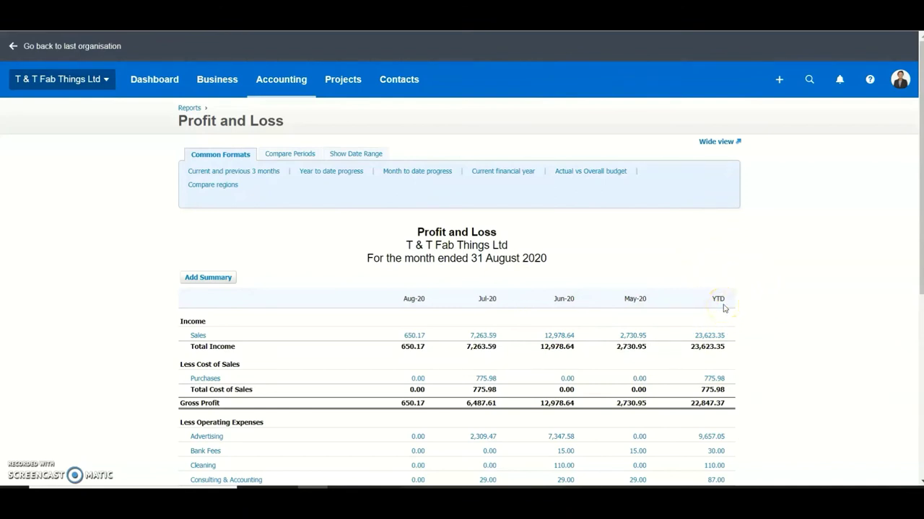
scroll(724, 308, "down", 1)
scroll(575, 264, "down", 1)
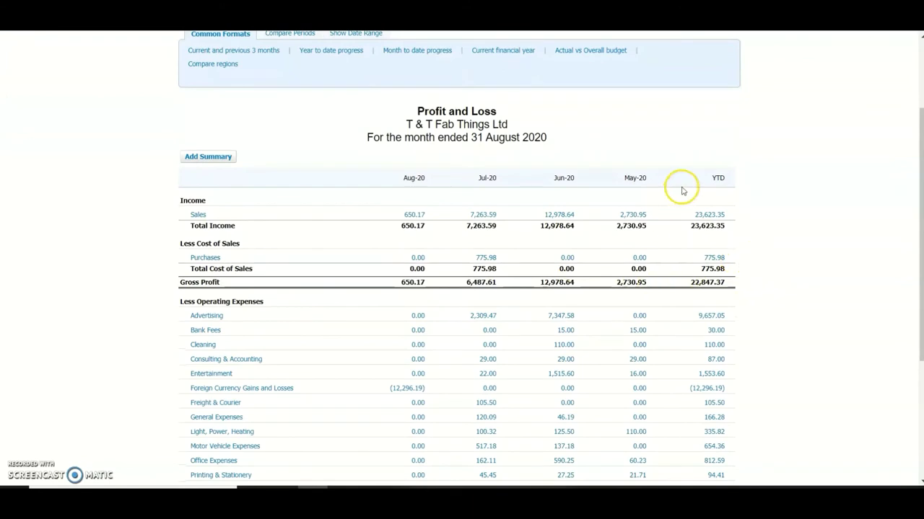
scroll(686, 379, "down", 3)
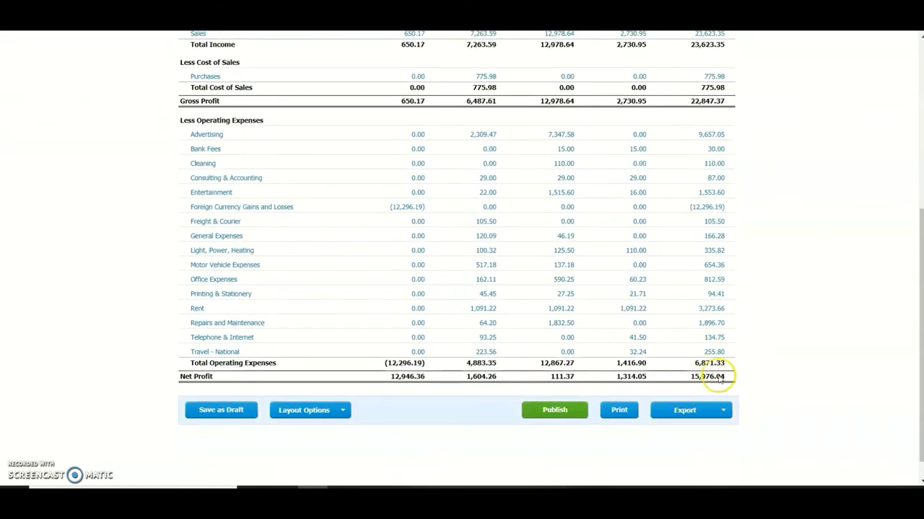
scroll(769, 364, "up", 5)
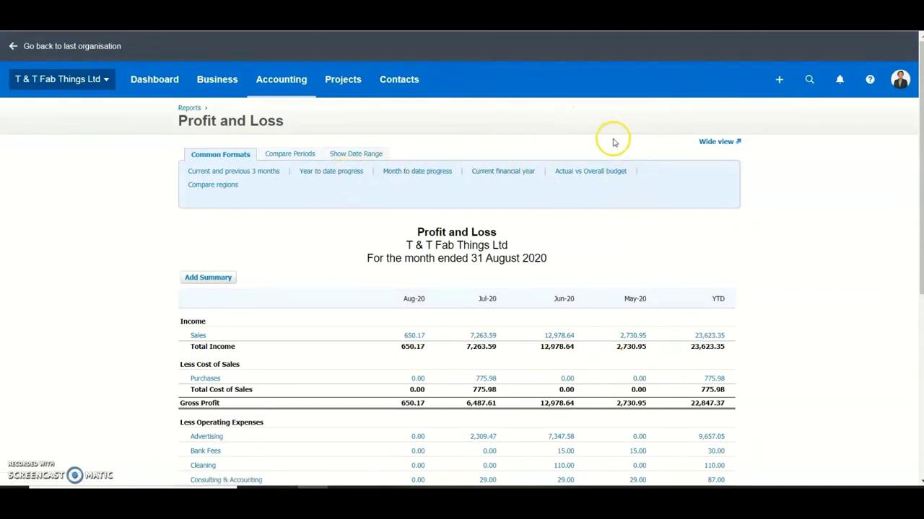
Step: Switch the Profit and Loss report to the Actual vs Overall budget format and review its budget and variance columns
left_click(605, 176)
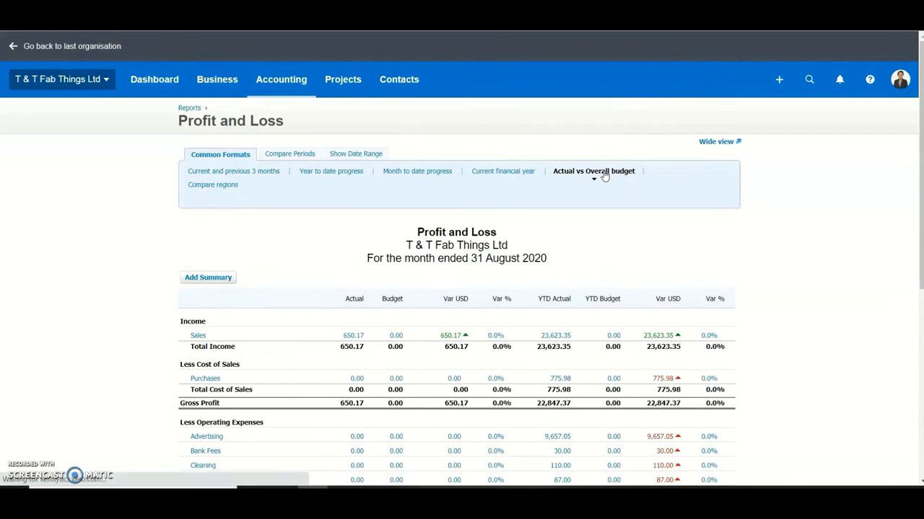
left_click(769, 270)
scroll(774, 275, "down", 1)
scroll(774, 275, "down", 1)
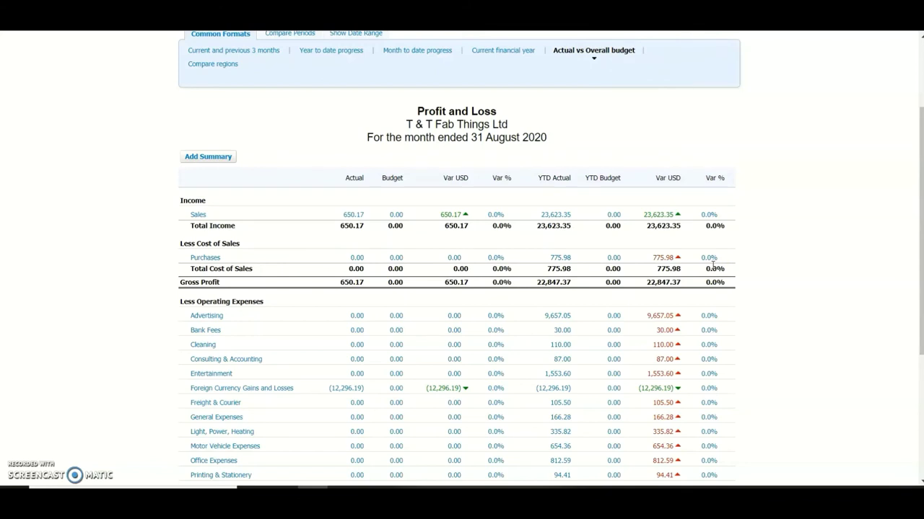
scroll(713, 267, "down", 3)
scroll(712, 269, "up", 1)
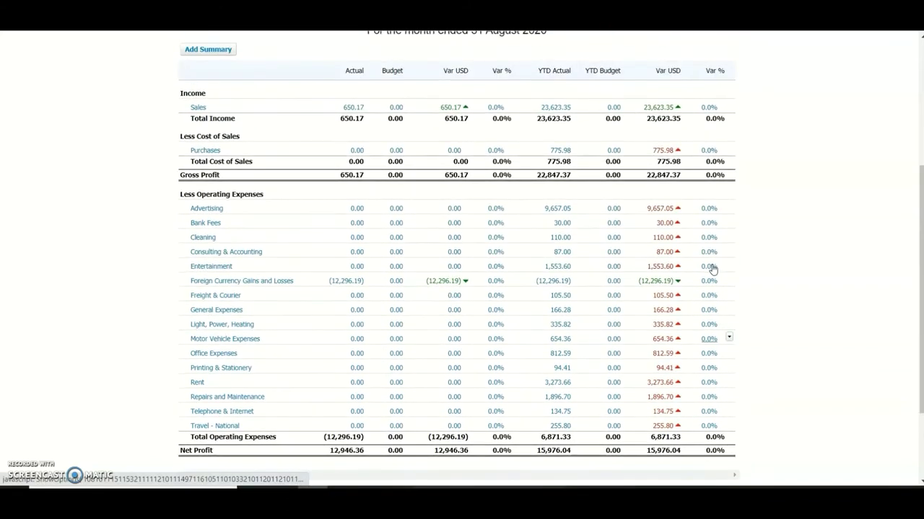
scroll(713, 269, "up", 3)
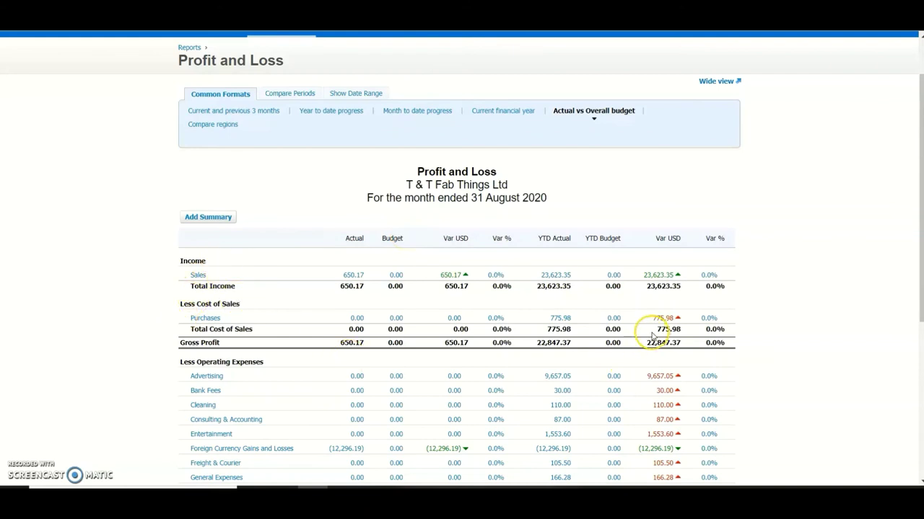
Step: Look over the income, cost of sales and operating expense rows of the Actual vs Overall budget report
scroll(651, 336, "up", 1)
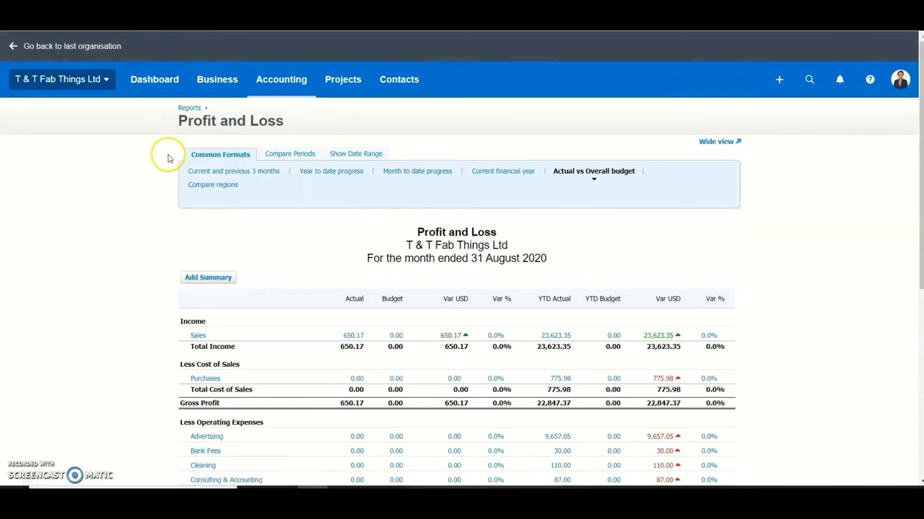
scroll(763, 288, "down", 3)
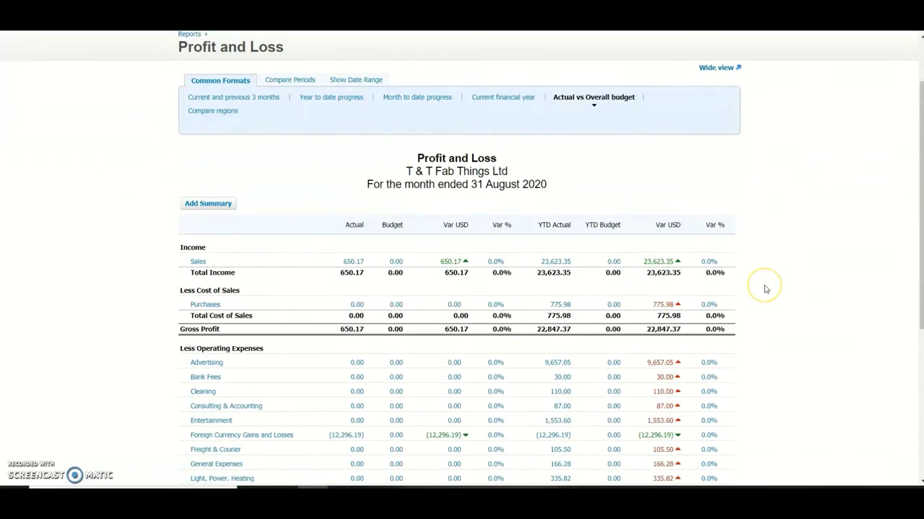
scroll(765, 288, "down", 2)
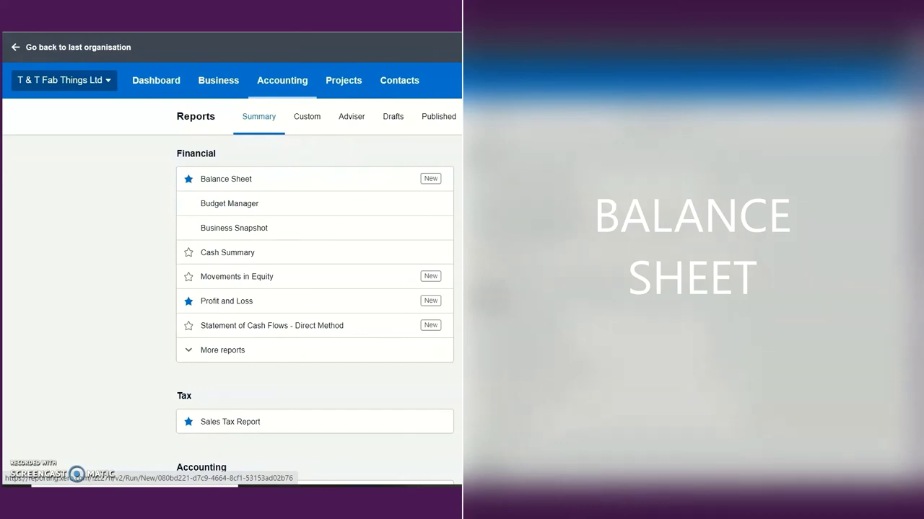
Step: Open the new Balance Sheet report and run it as at Today, 10 Aug 2020
left_click(236, 184)
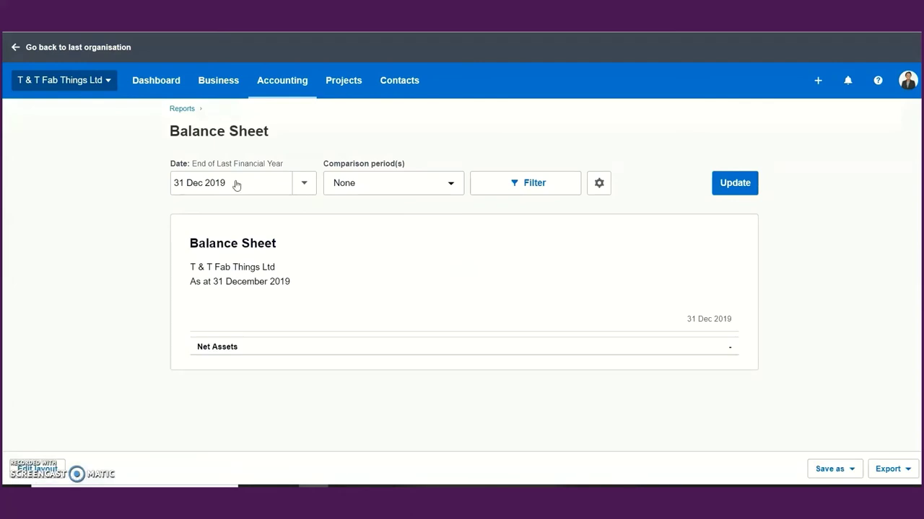
left_click(300, 186)
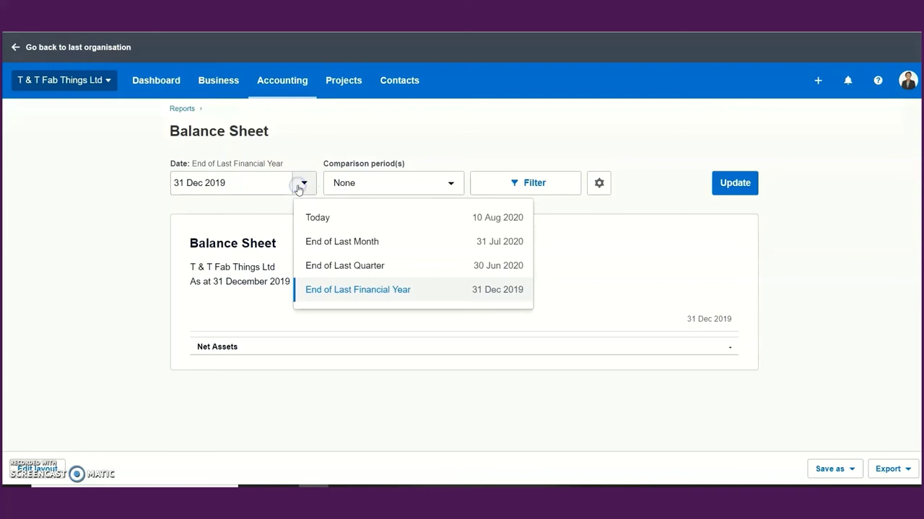
left_click(340, 240)
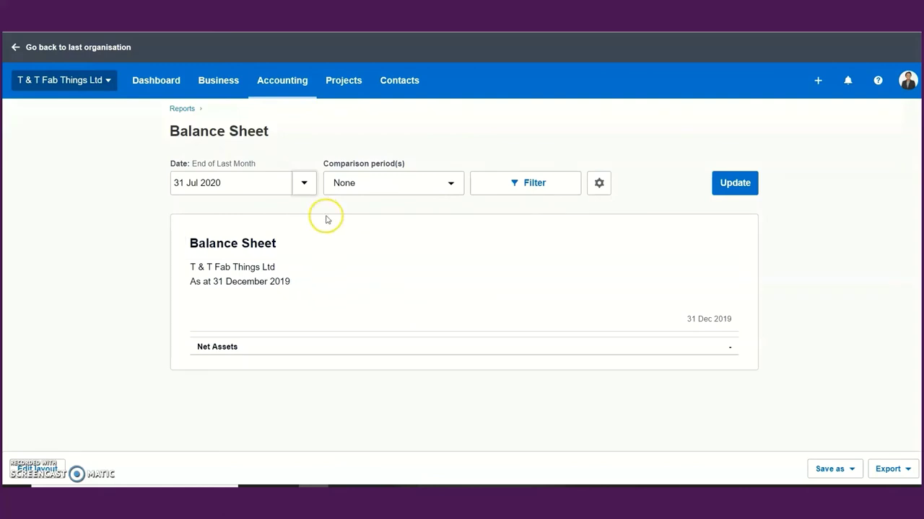
left_click(300, 185)
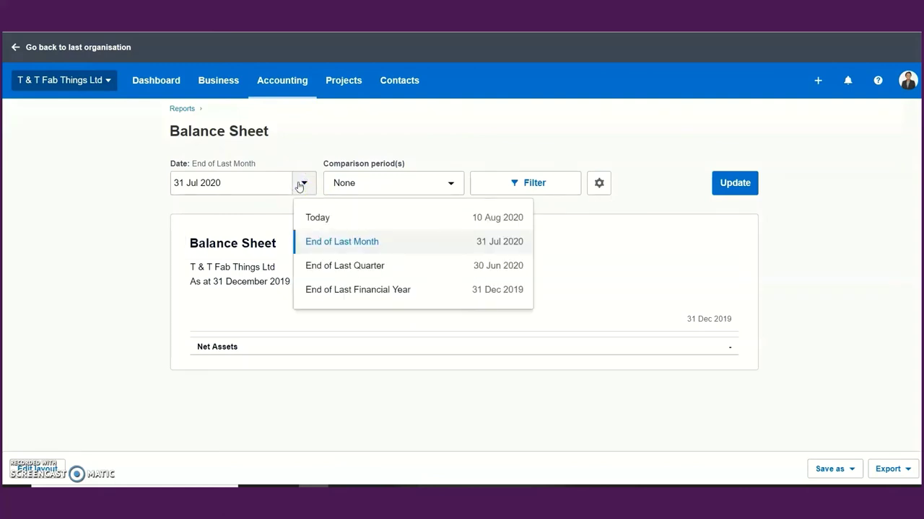
left_click(314, 219)
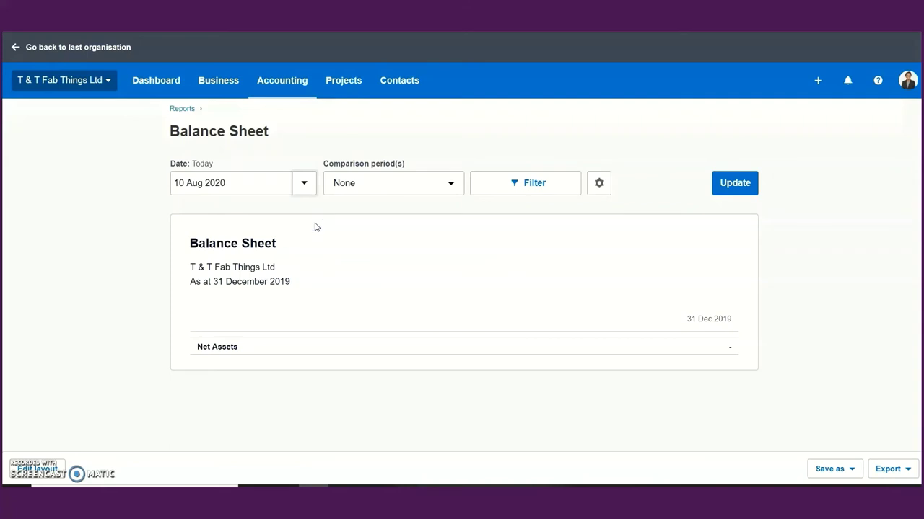
left_click(733, 185)
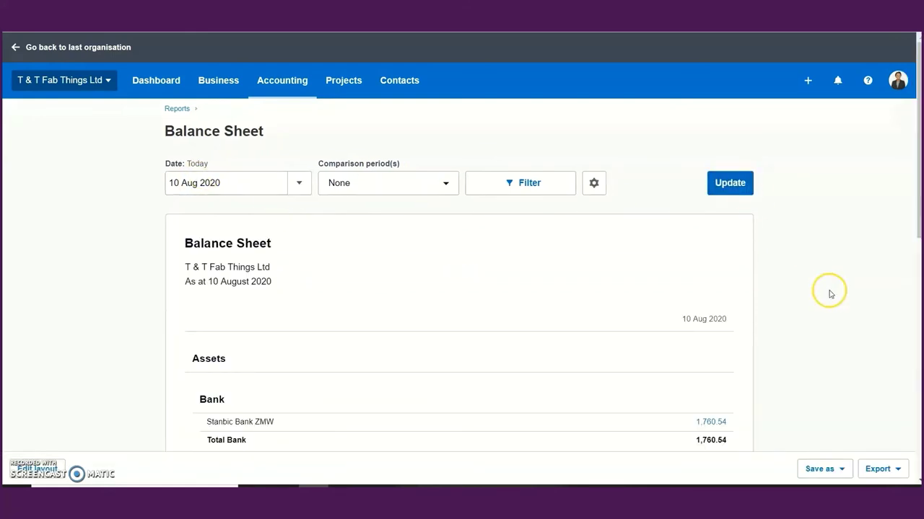
Step: Examine the Balance Sheet's bank, current and fixed assets, liabilities, net assets and equity
scroll(828, 289, "down", 3)
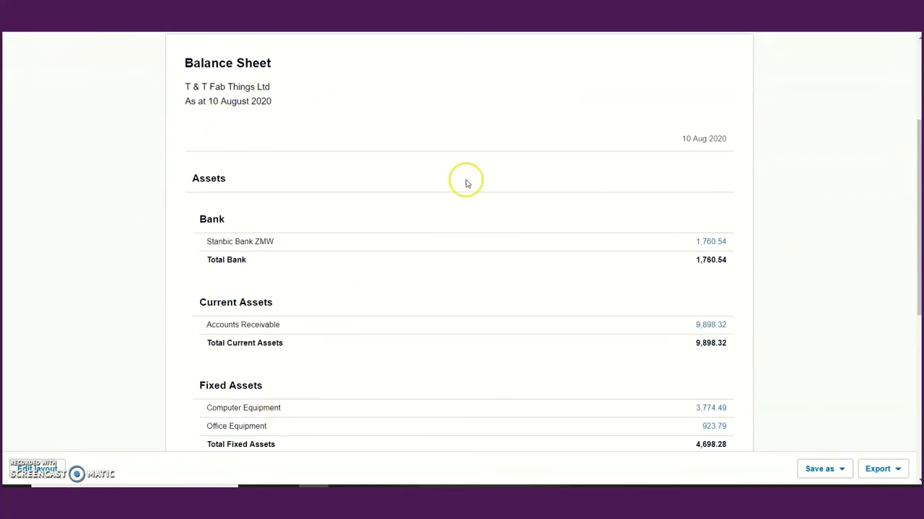
scroll(466, 181, "down", 5)
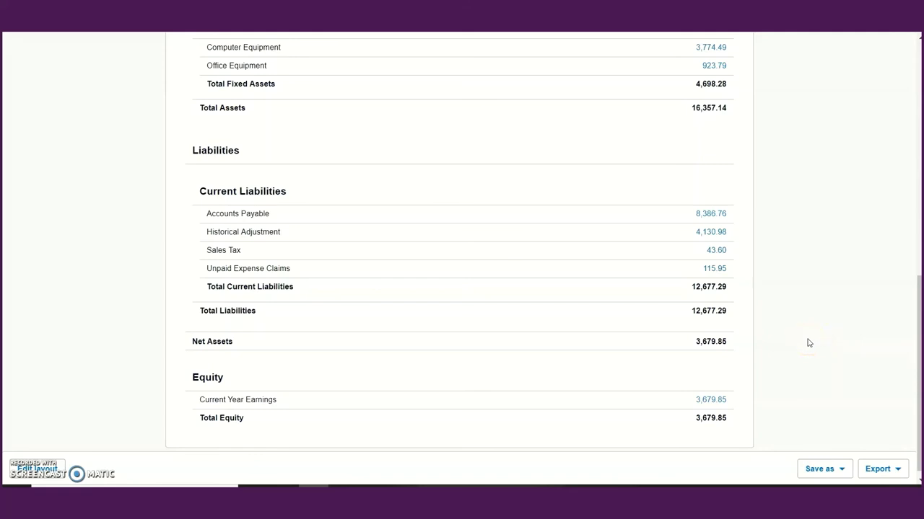
scroll(809, 343, "up", 3)
scroll(809, 342, "up", 4)
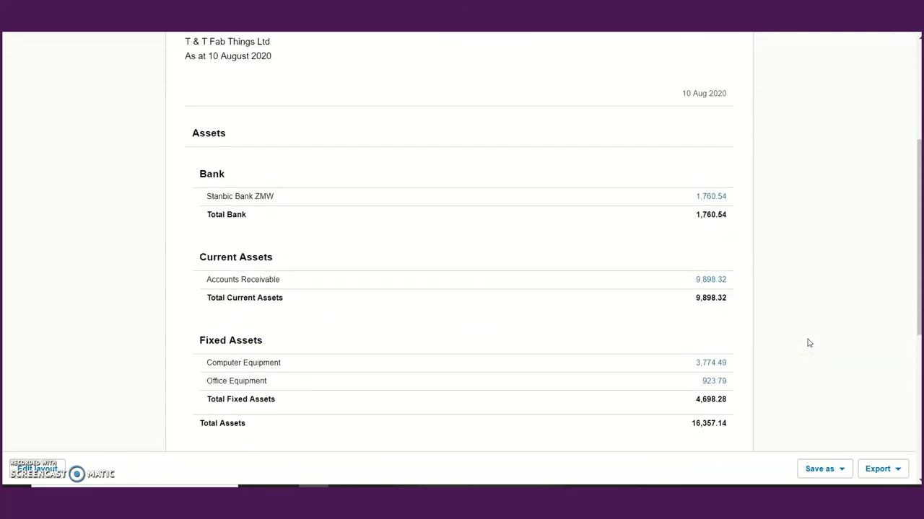
scroll(809, 343, "up", 1)
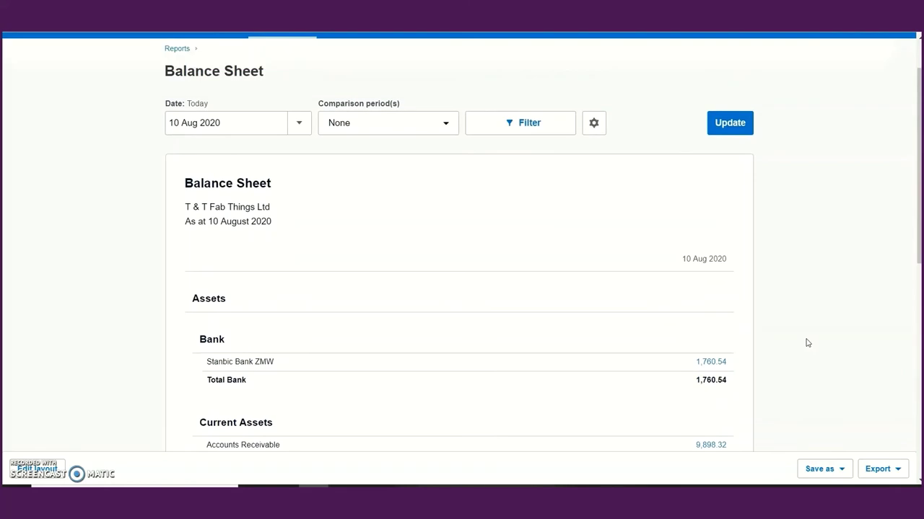
scroll(807, 343, "down", 3)
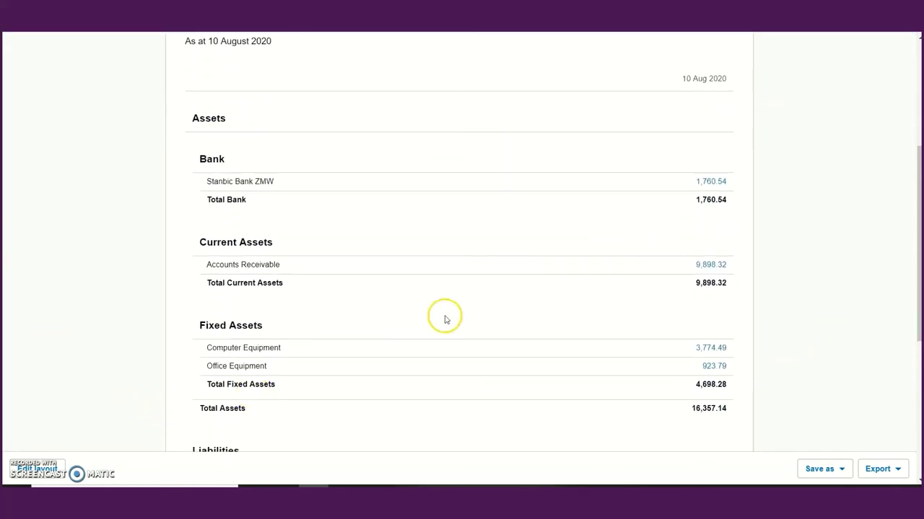
scroll(412, 305, "down", 2)
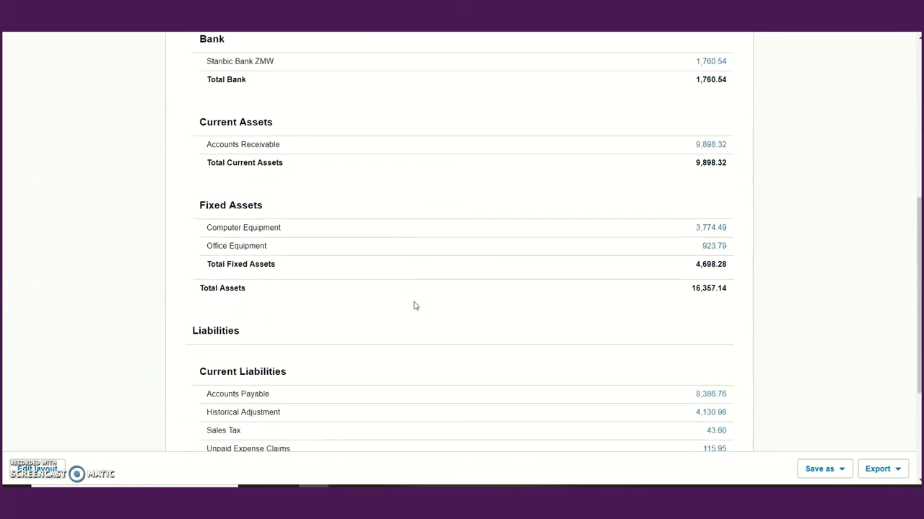
scroll(334, 316, "down", 3)
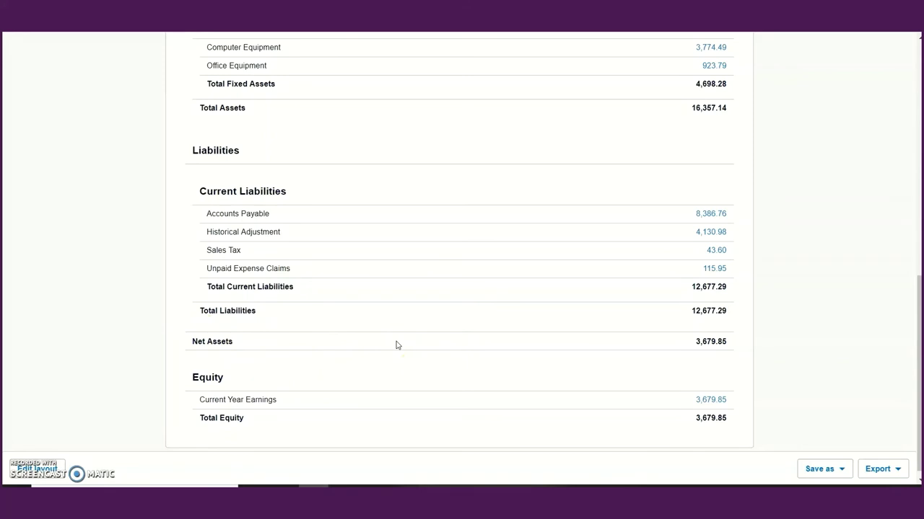
scroll(395, 346, "up", 3)
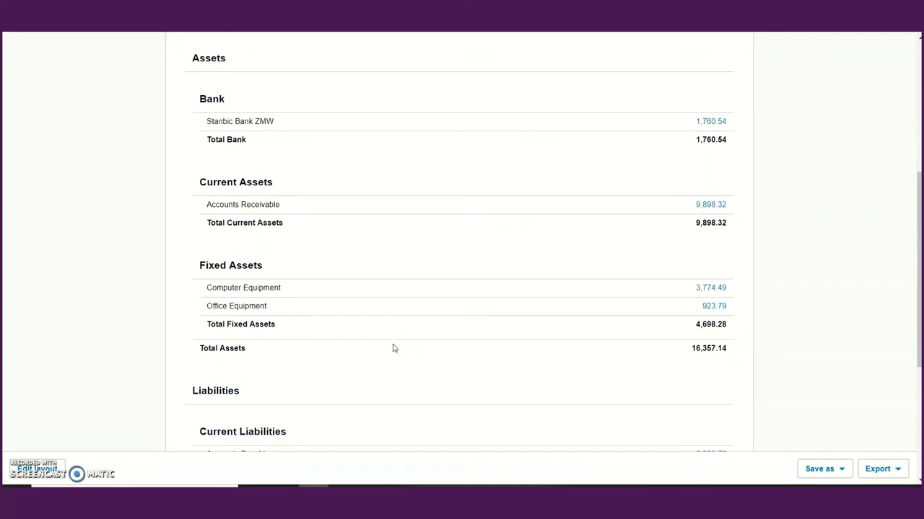
scroll(394, 348, "up", 1)
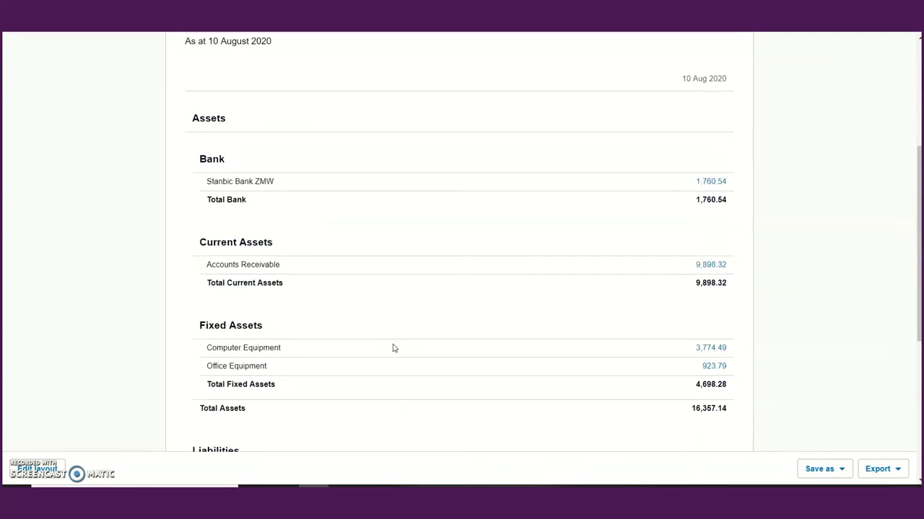
Step: Rerun the Balance Sheet compared with 1 period and review the two date columns side by side
scroll(394, 348, "up", 3)
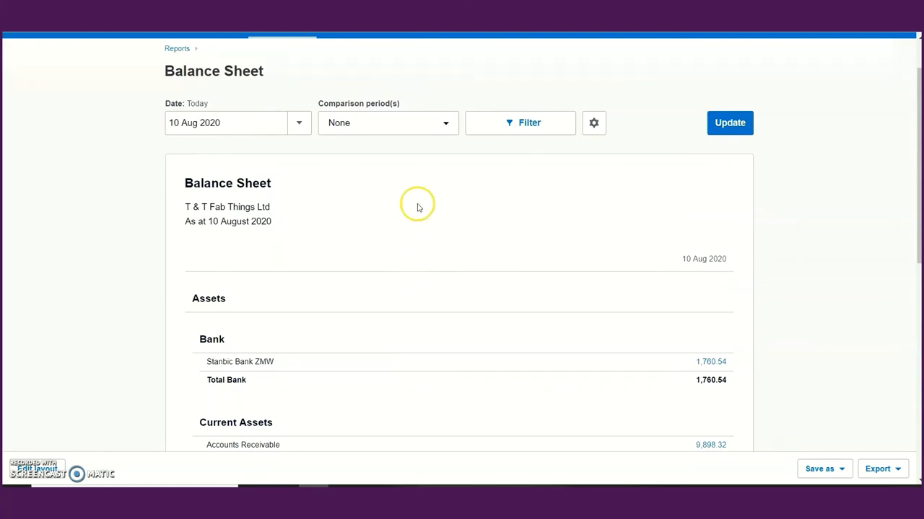
left_click(443, 124)
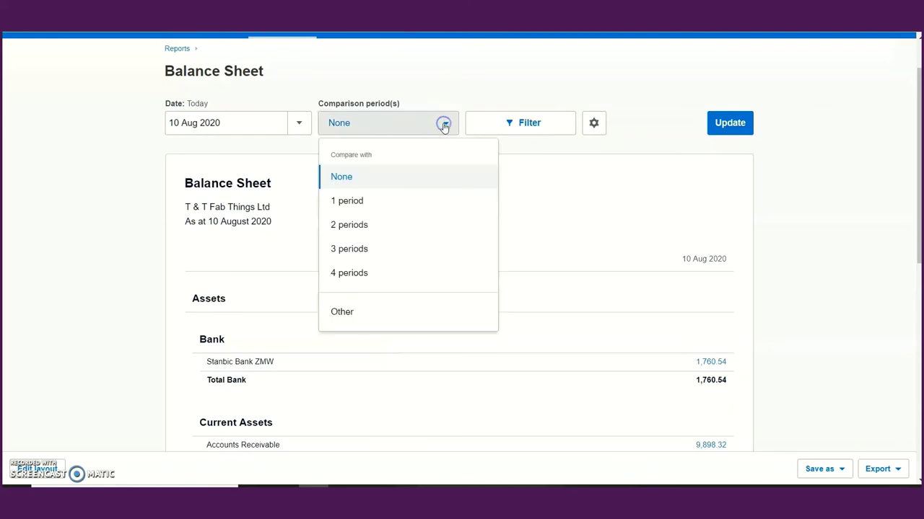
left_click(366, 203)
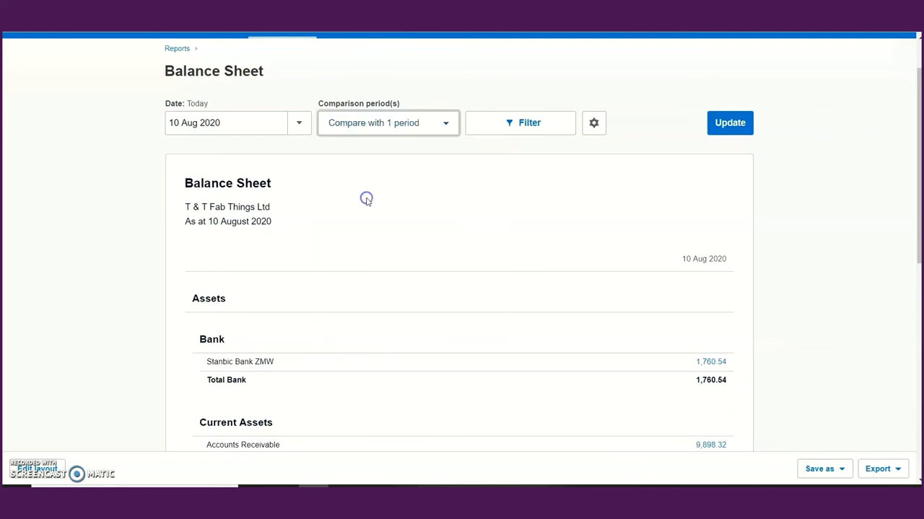
left_click(725, 130)
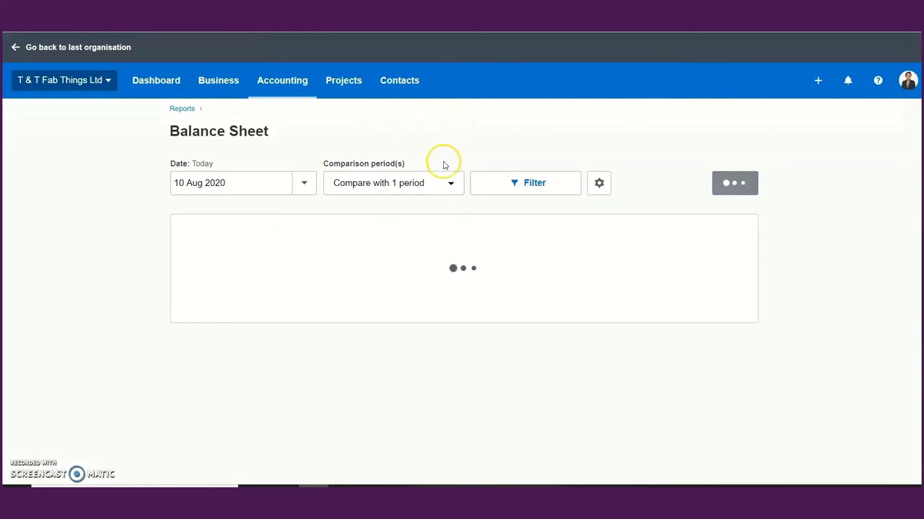
scroll(795, 315, "down", 3)
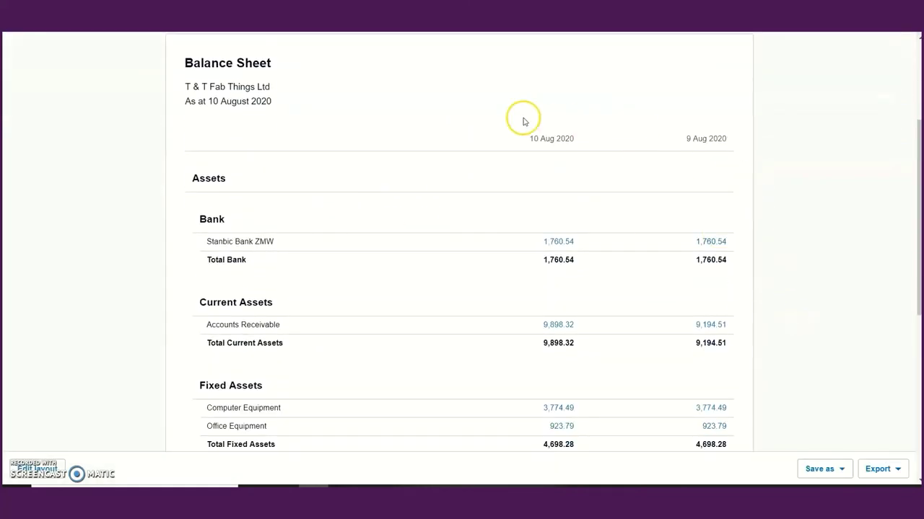
scroll(761, 240, "up", 3)
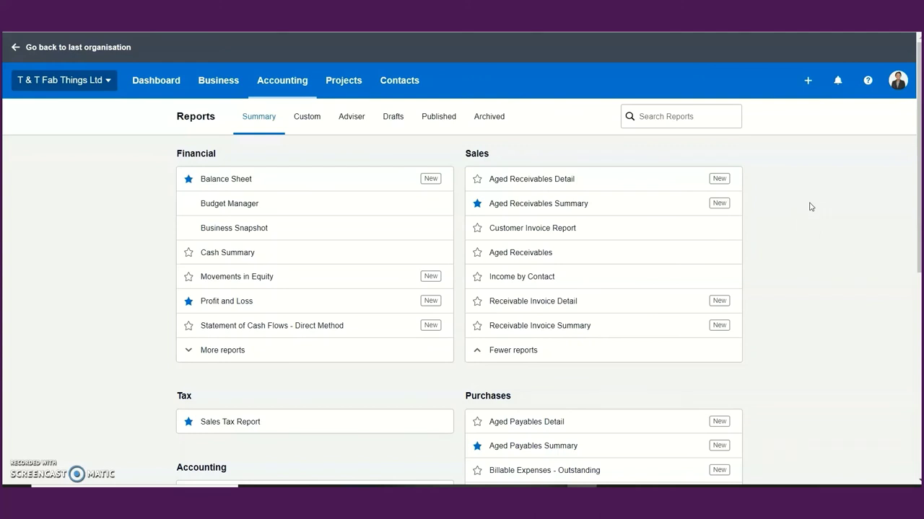
Step: Open the older Aged Receivables report and drill through City Limousines' May amount to invoice INV-0006
left_click(532, 256)
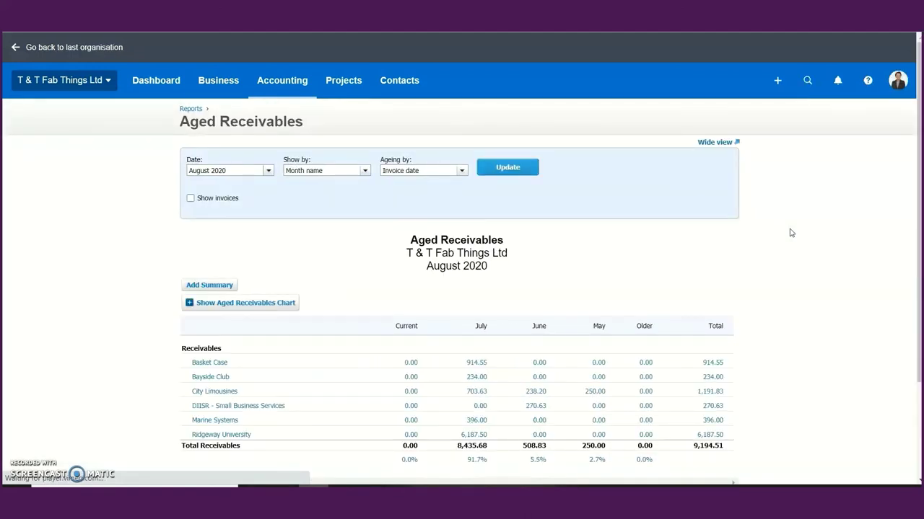
scroll(486, 297, "down", 2)
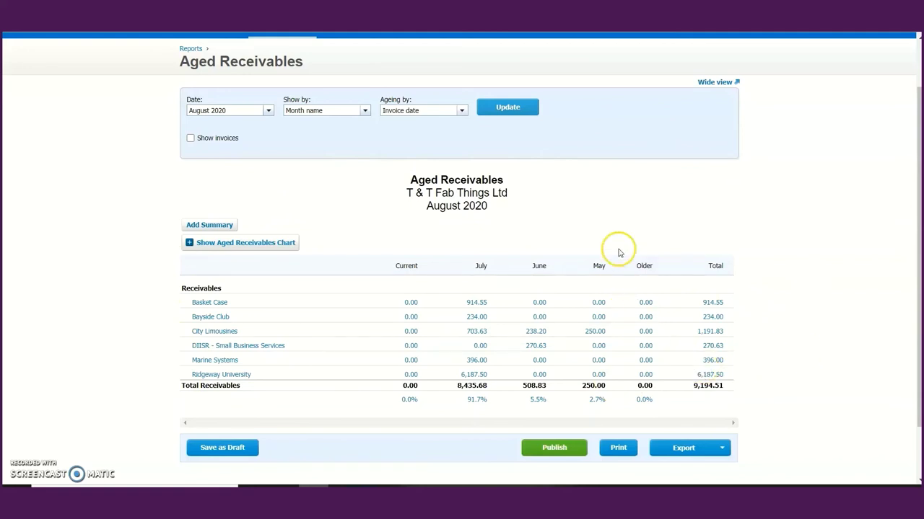
left_click(592, 332)
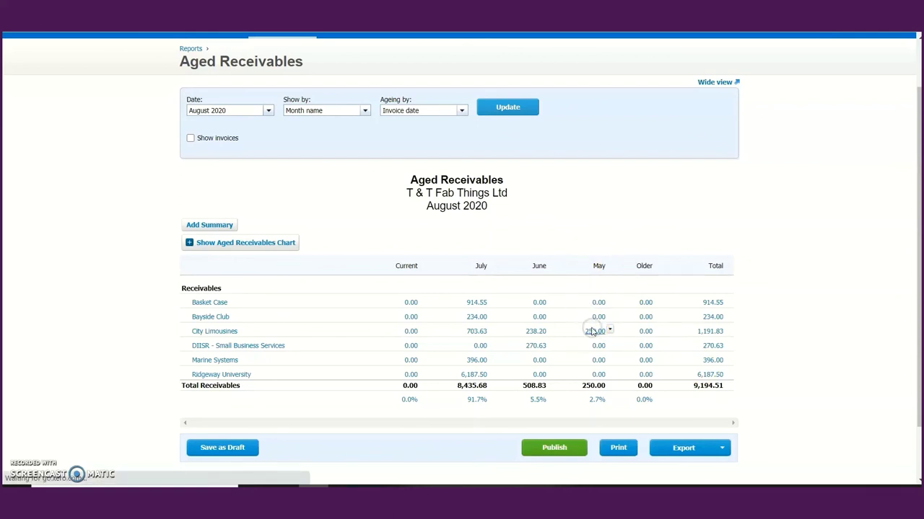
left_click(592, 332)
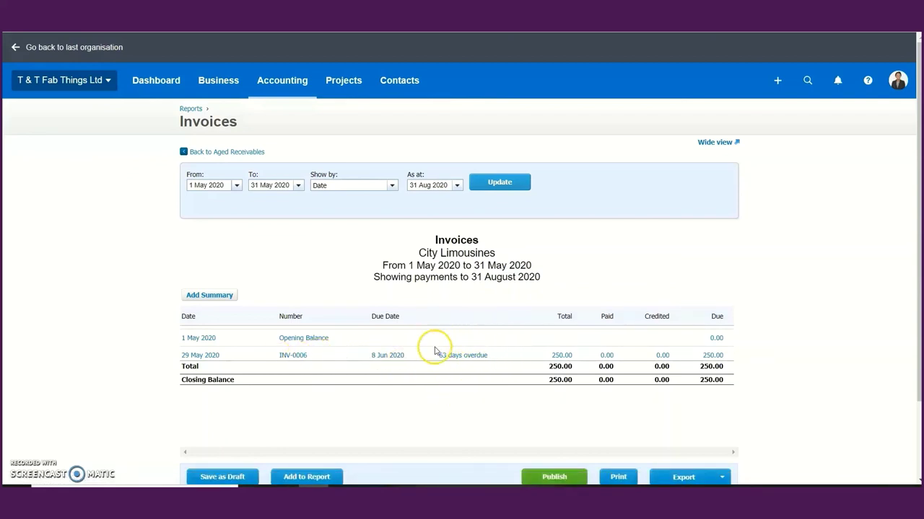
left_click(300, 358)
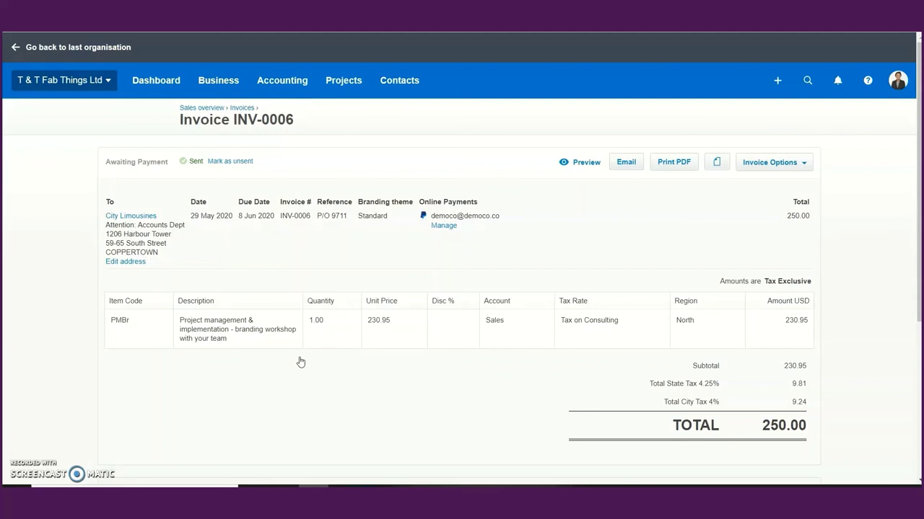
Step: Look over the invoice's options, line items and payment section, and go back to the last organisation
left_click(804, 164)
left_click(804, 163)
scroll(845, 247, "down", 1)
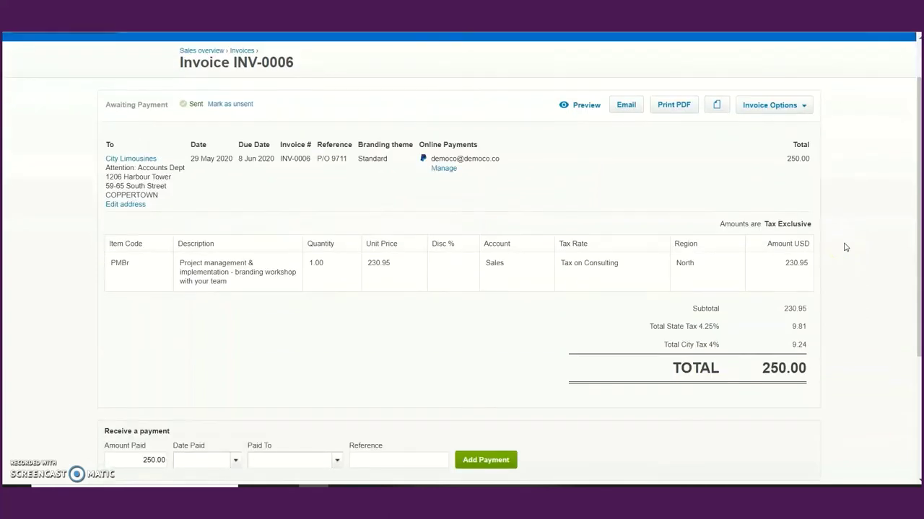
scroll(846, 248, "up", 1)
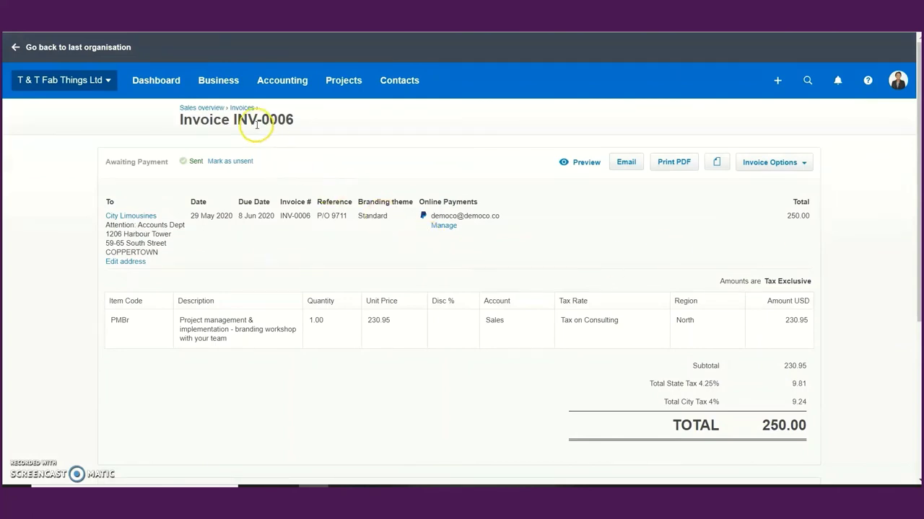
left_click(14, 47)
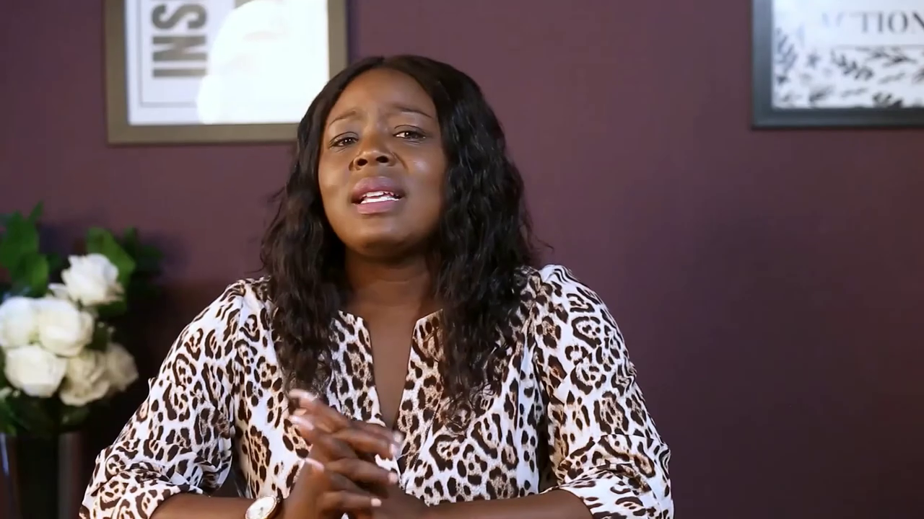